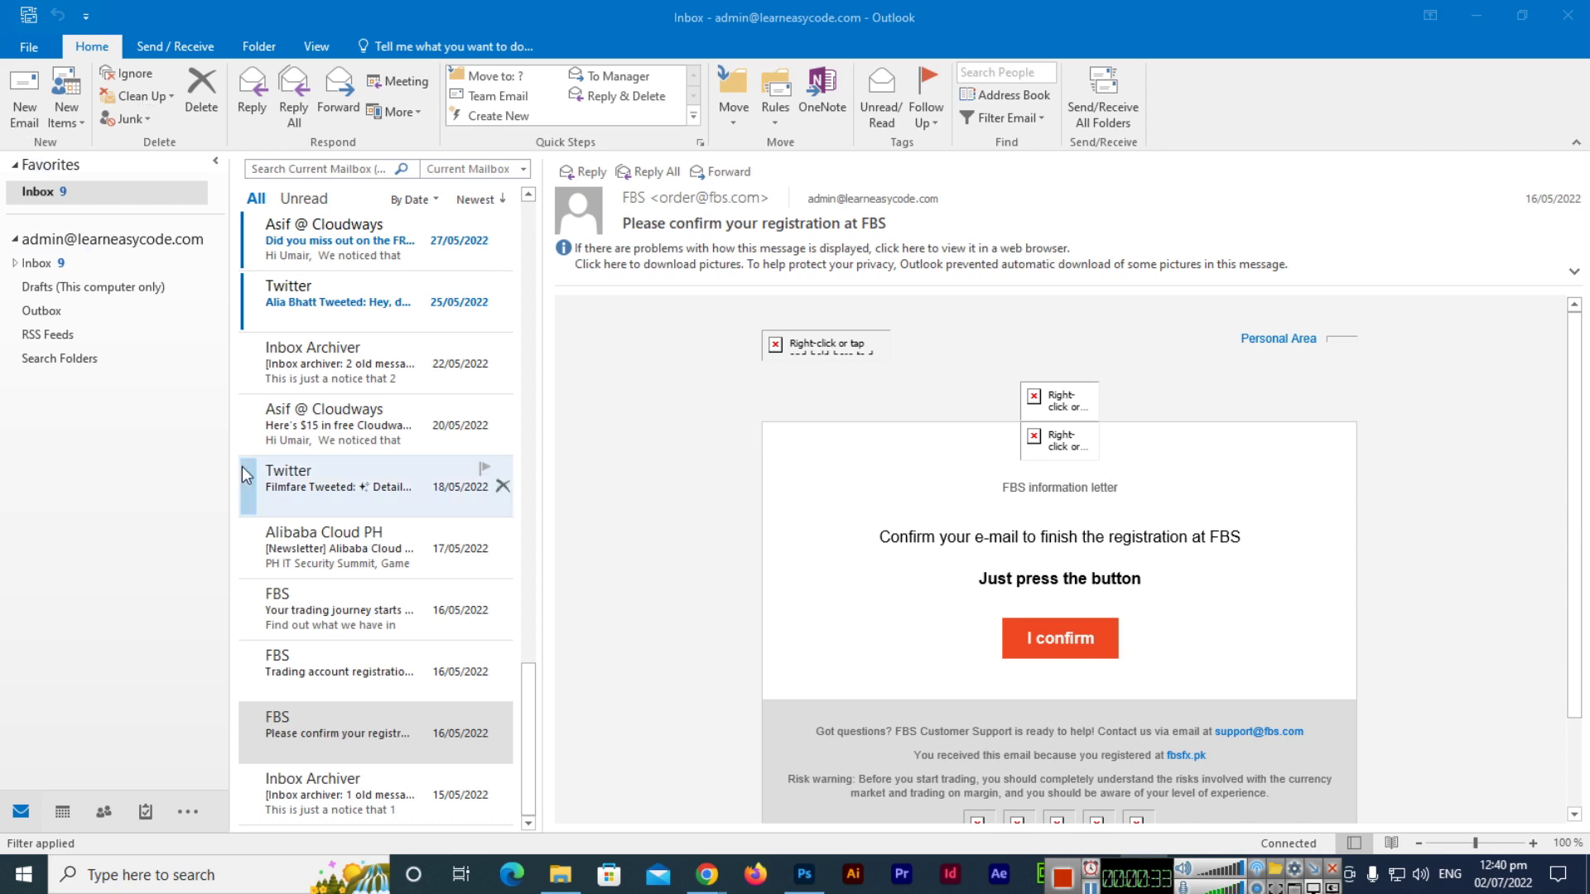
Start a new email with body 'Hi!' and a line about moving from old courses to the latest new courses.
{"action": "left_click", "coordinate": [972, 12]}
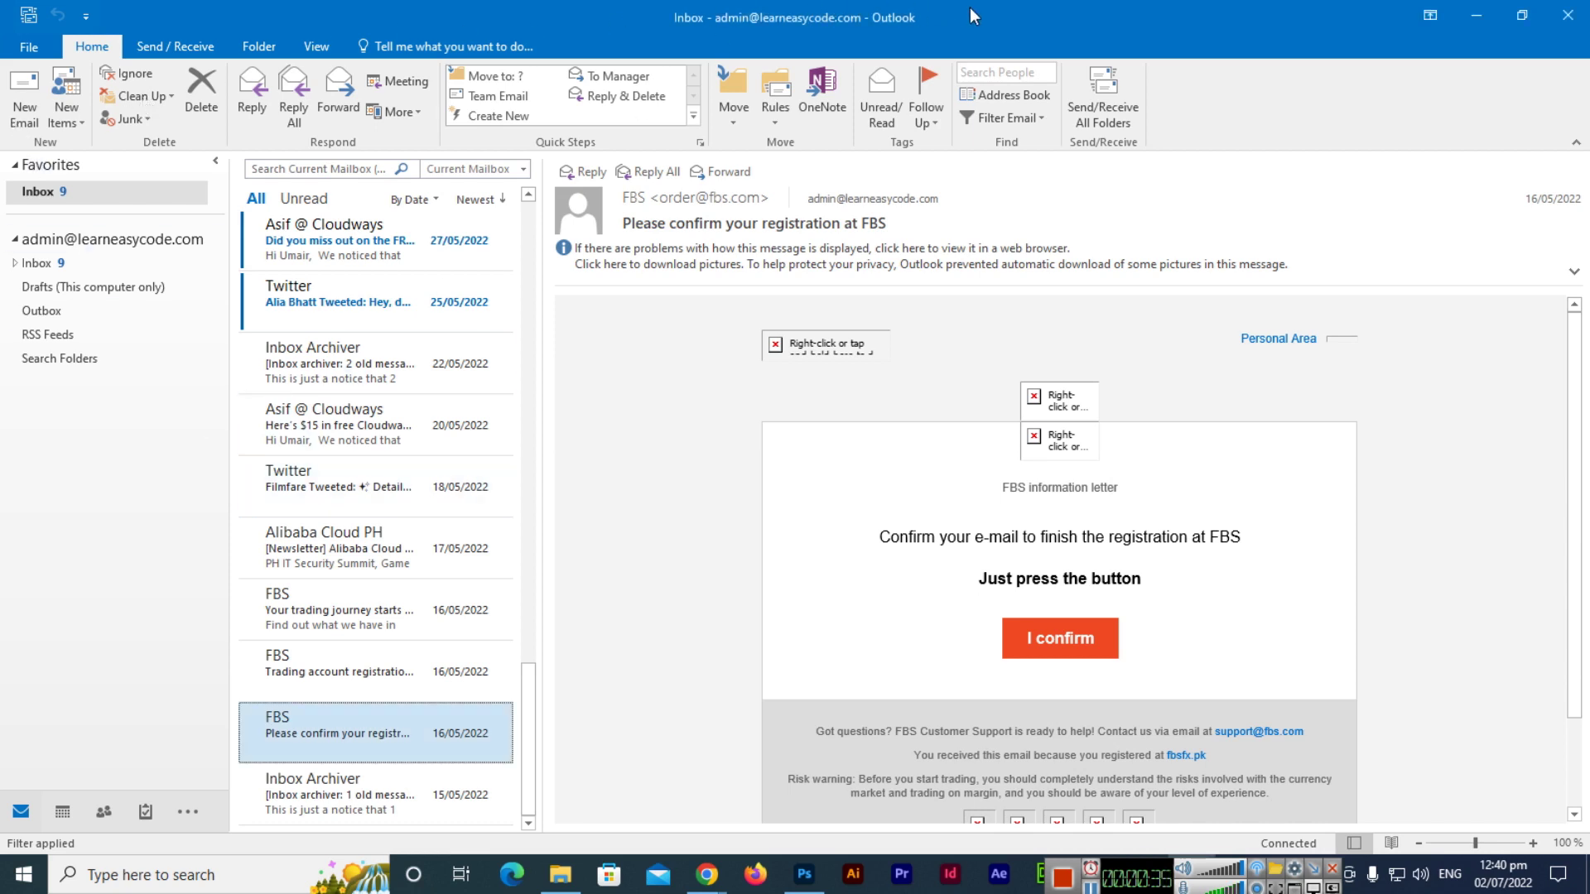
{"action": "left_click", "coordinate": [14, 123]}
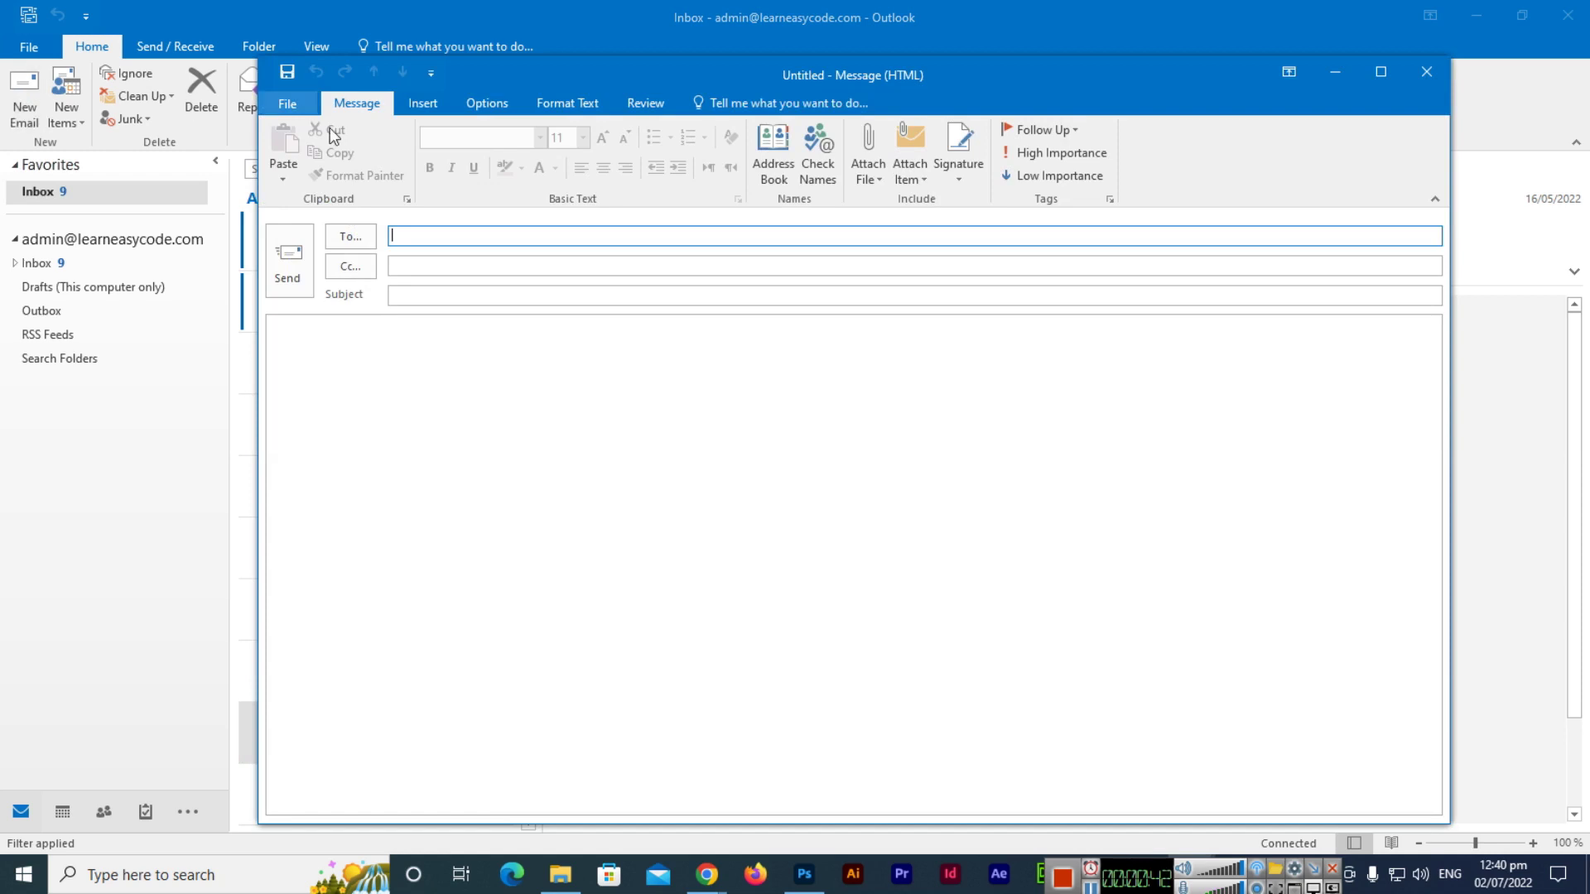
{"action": "left_click", "coordinate": [544, 405]}
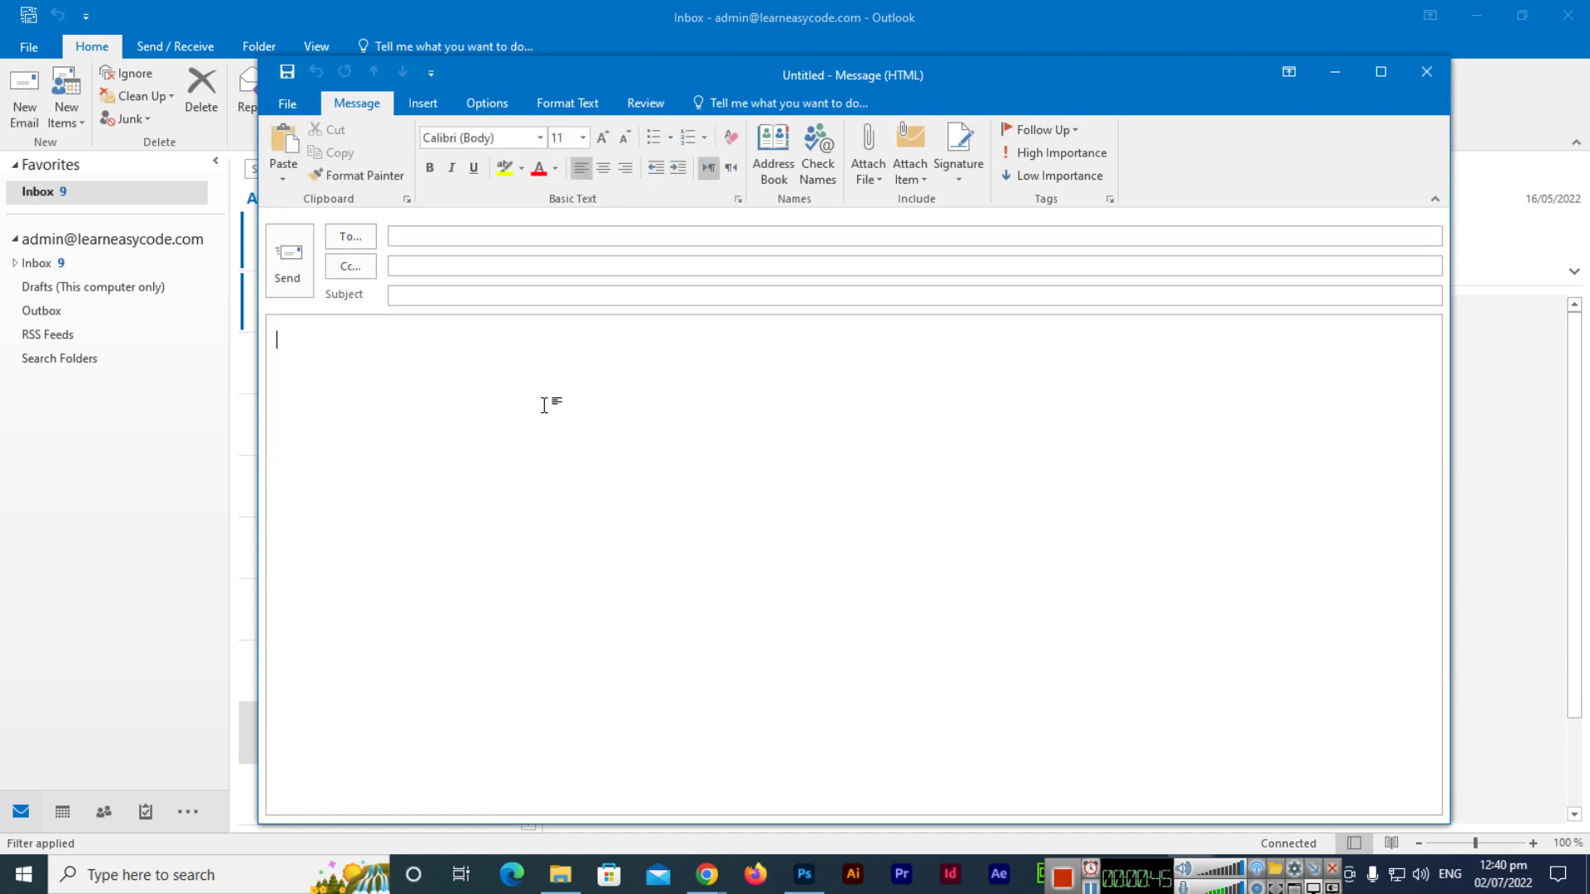
{"action": "type", "text": "Hi!"}
{"action": "key", "text": "Return"}
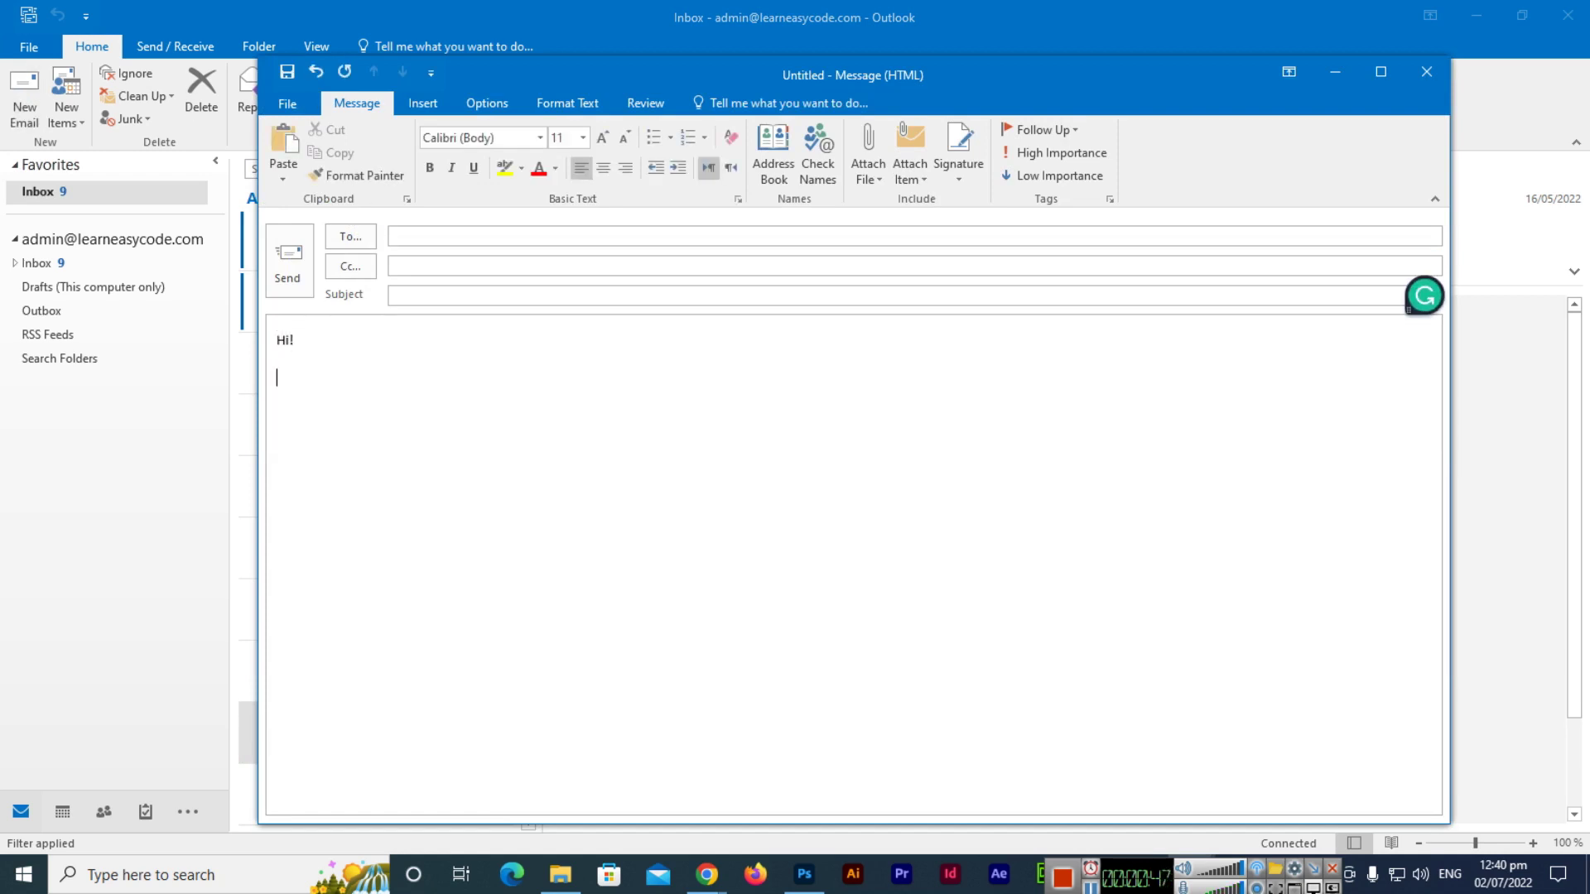
{"action": "type", "text": "We were offering some"}
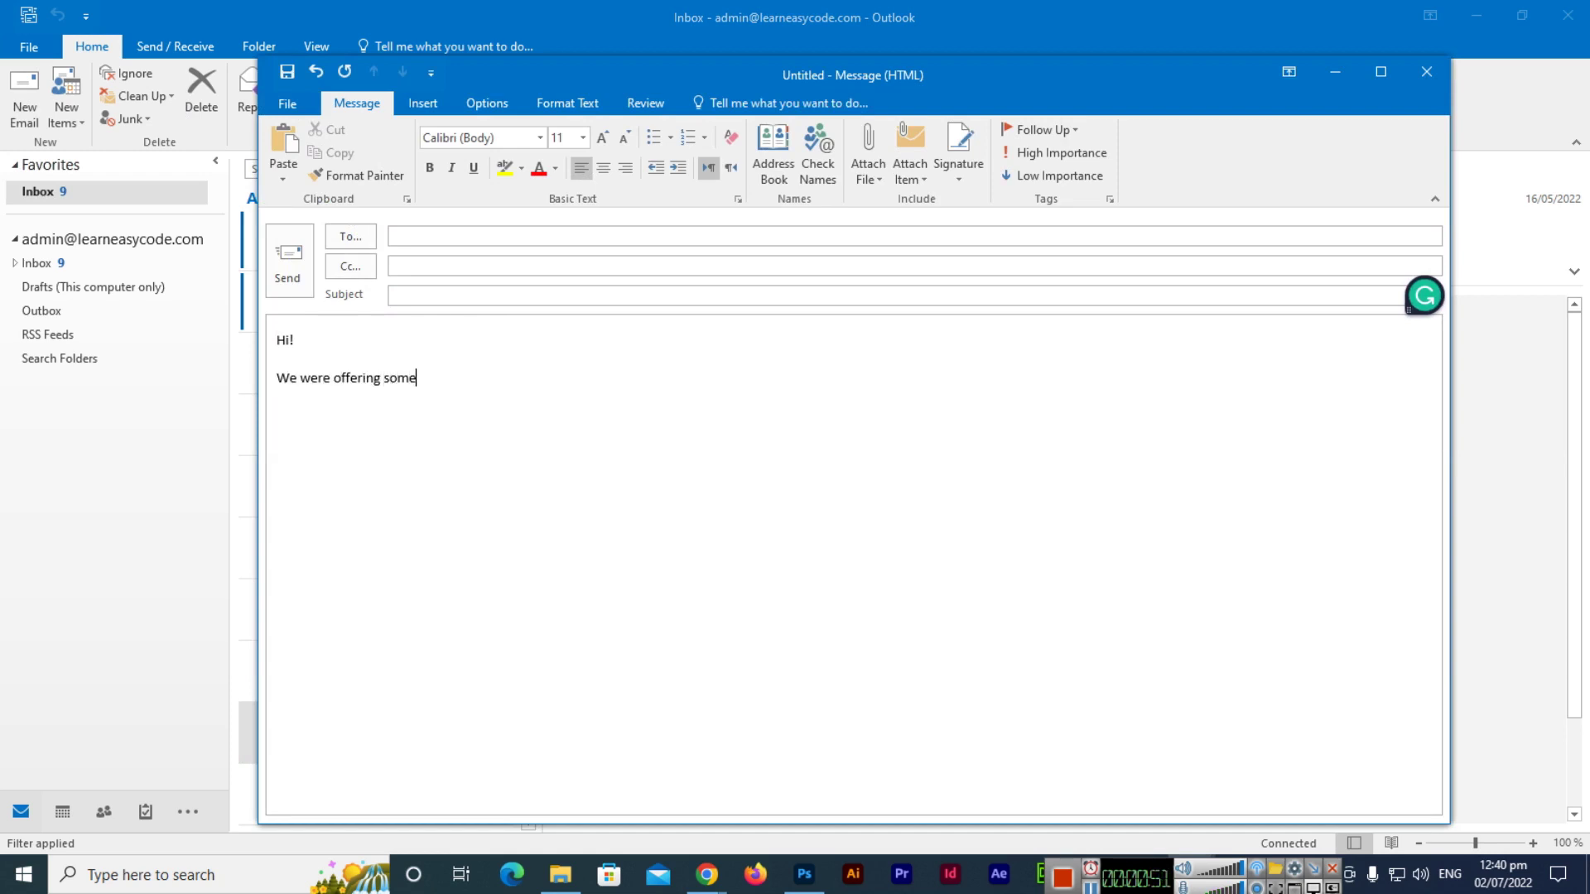
{"action": "type", "text": " old courses before an"}
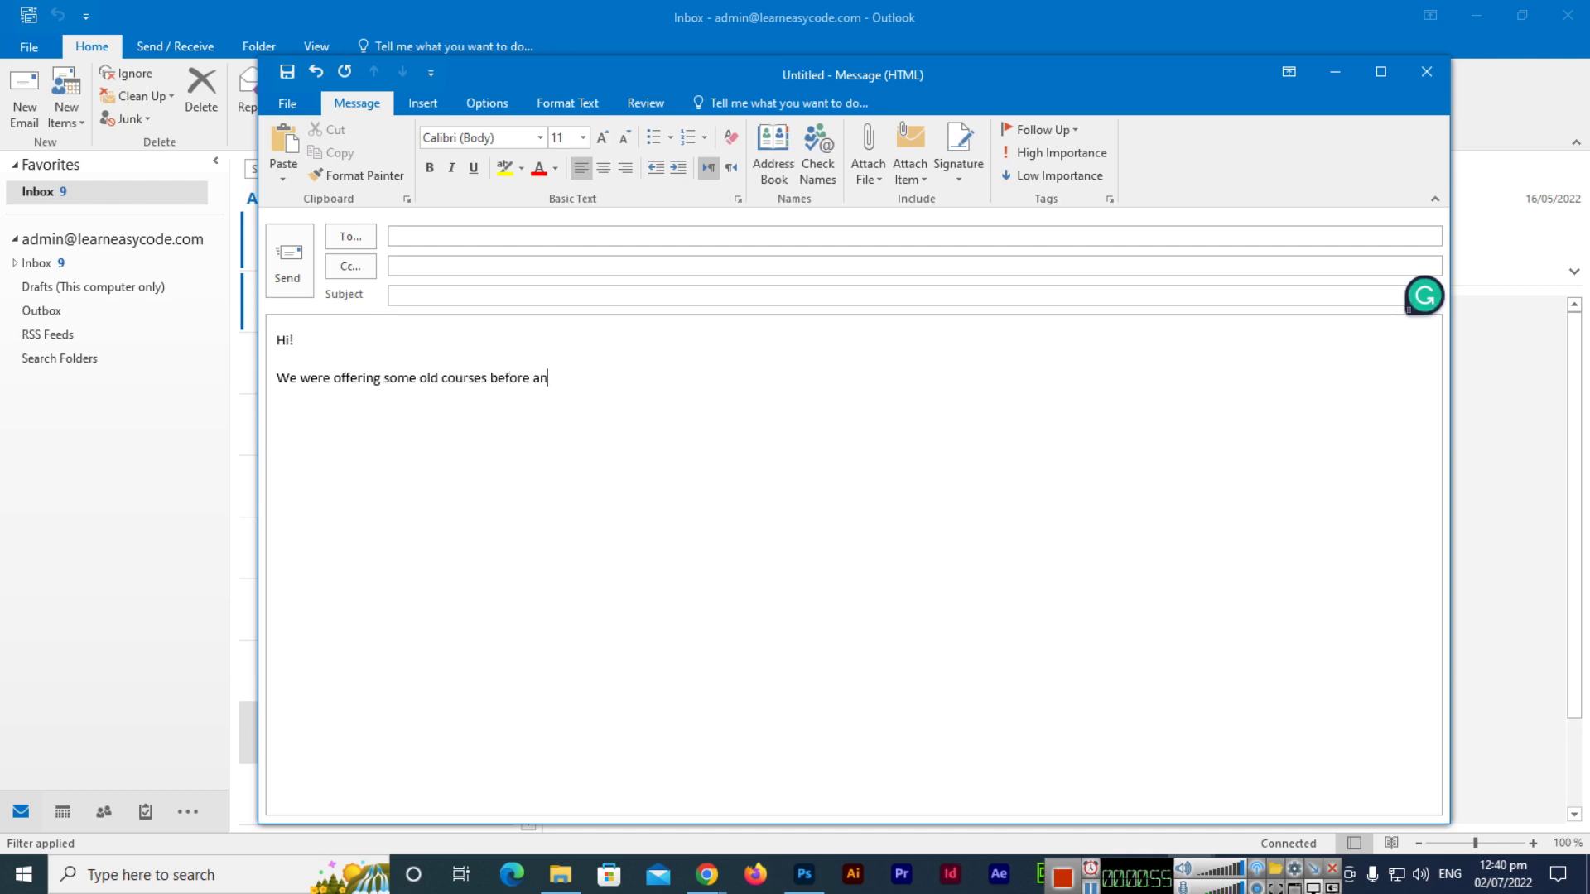
{"action": "type", "text": "d now we have moved to the "}
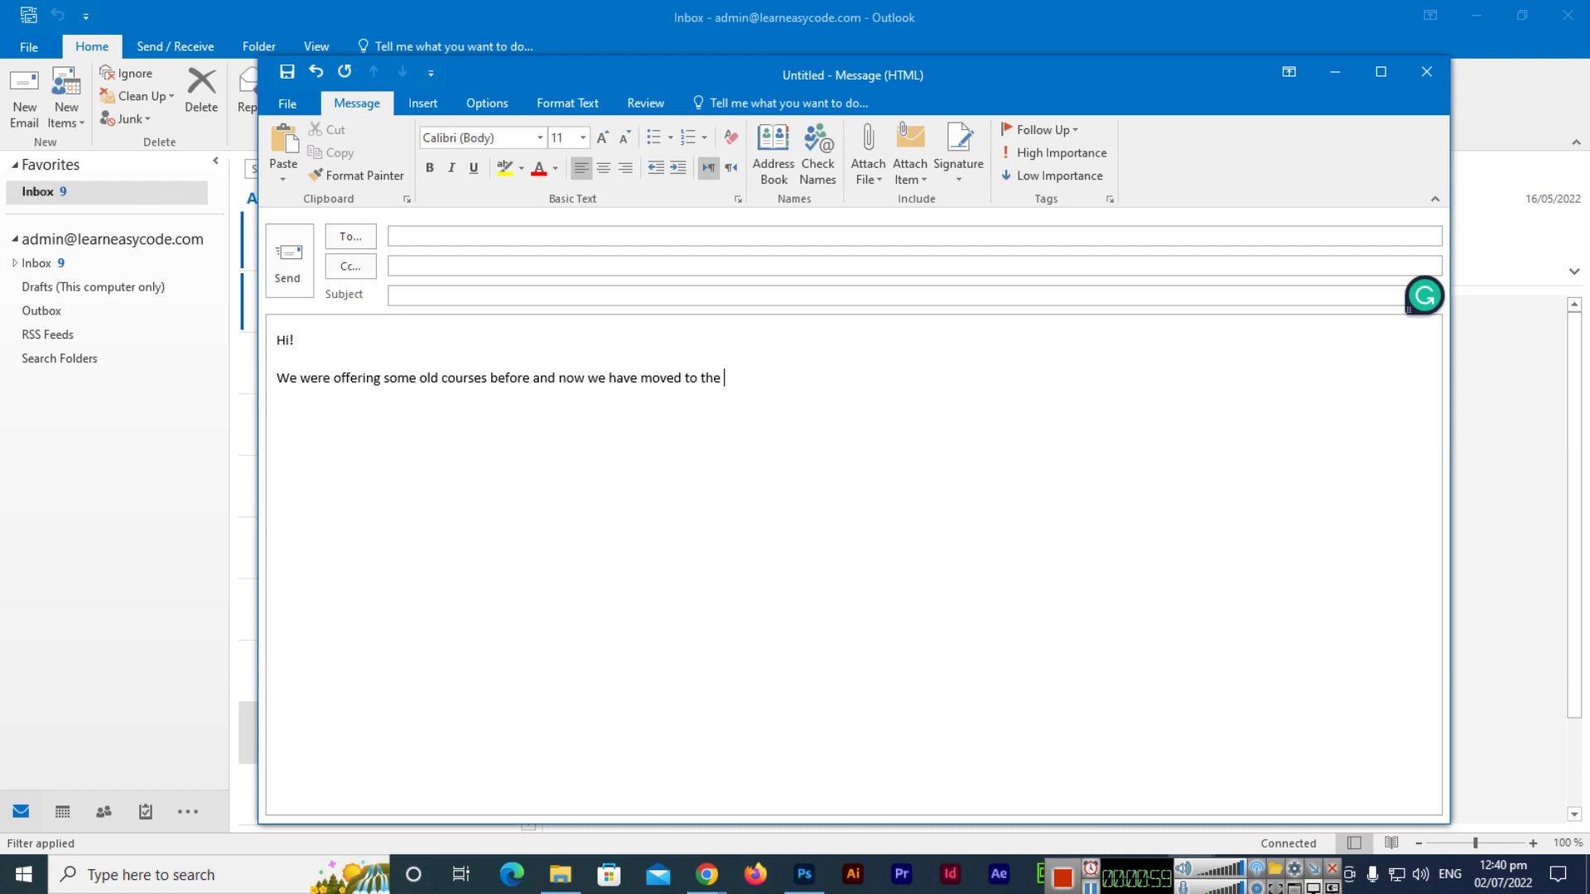
{"action": "type", "text": "latest new courses"}
Apply single strikethrough to 'old courses' from the Format Text tab, then reselect the words.
{"action": "left_click_drag", "start_coordinate": [420, 378], "coordinate": [489, 377]}
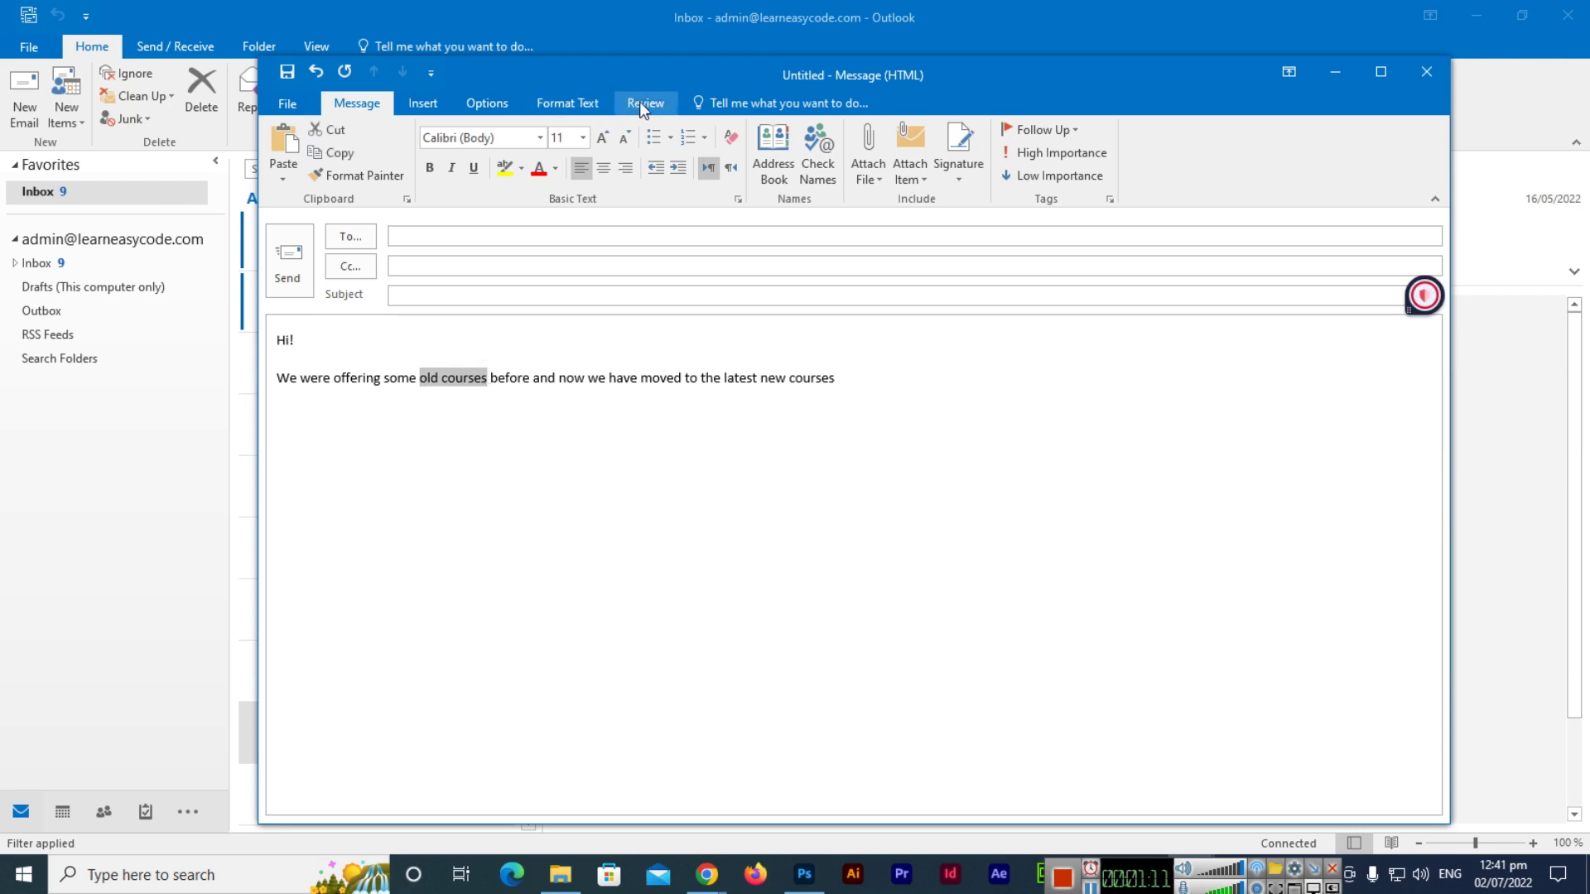
{"action": "left_click", "coordinate": [582, 104]}
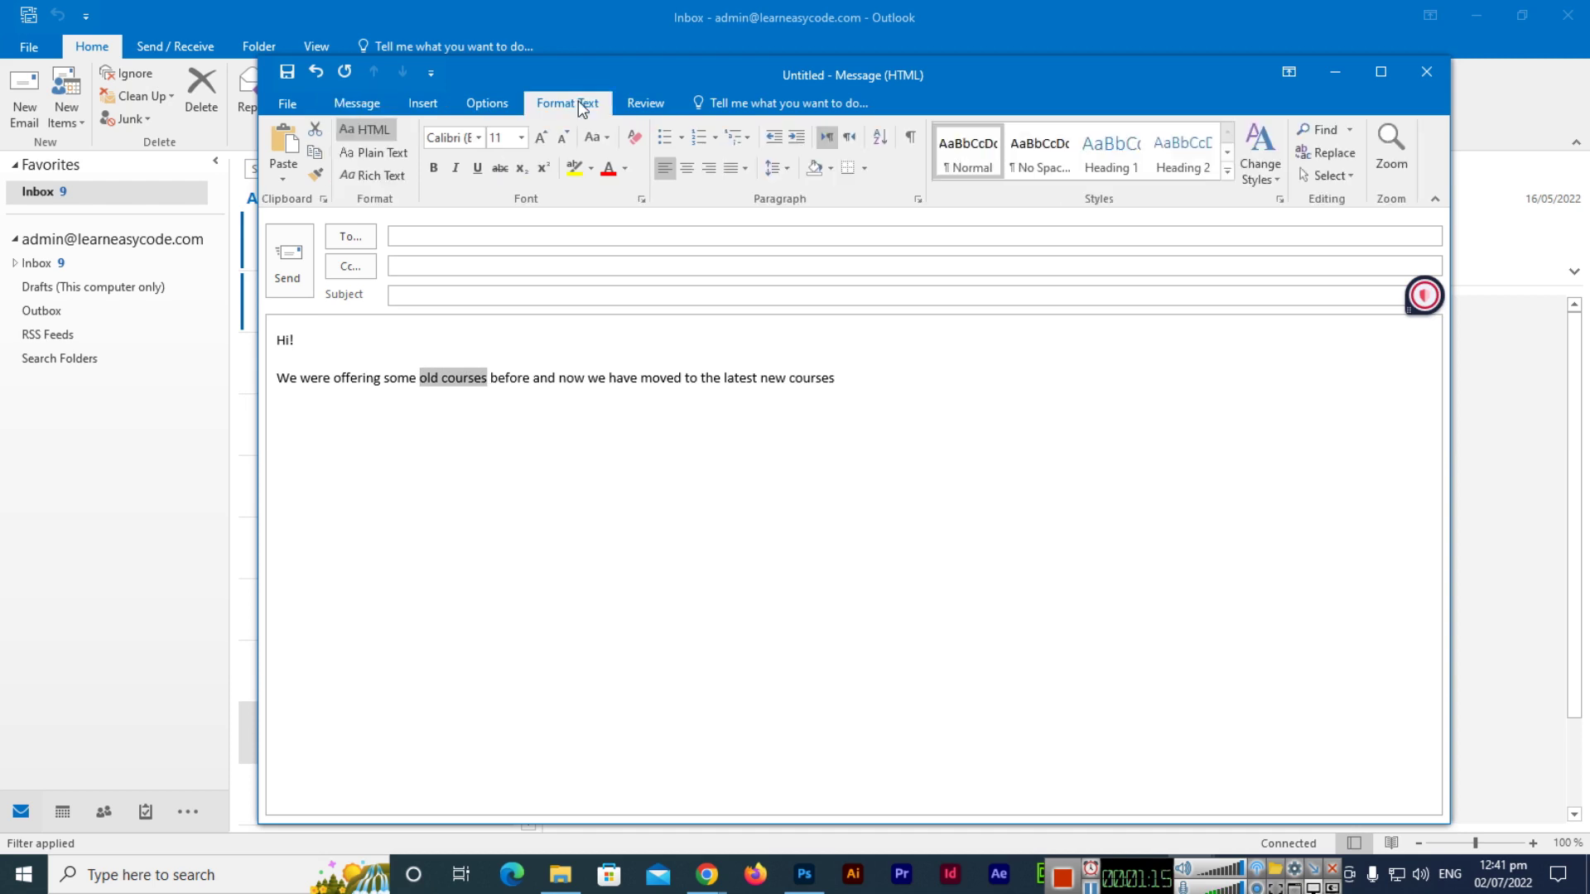
{"action": "left_click", "coordinate": [504, 173]}
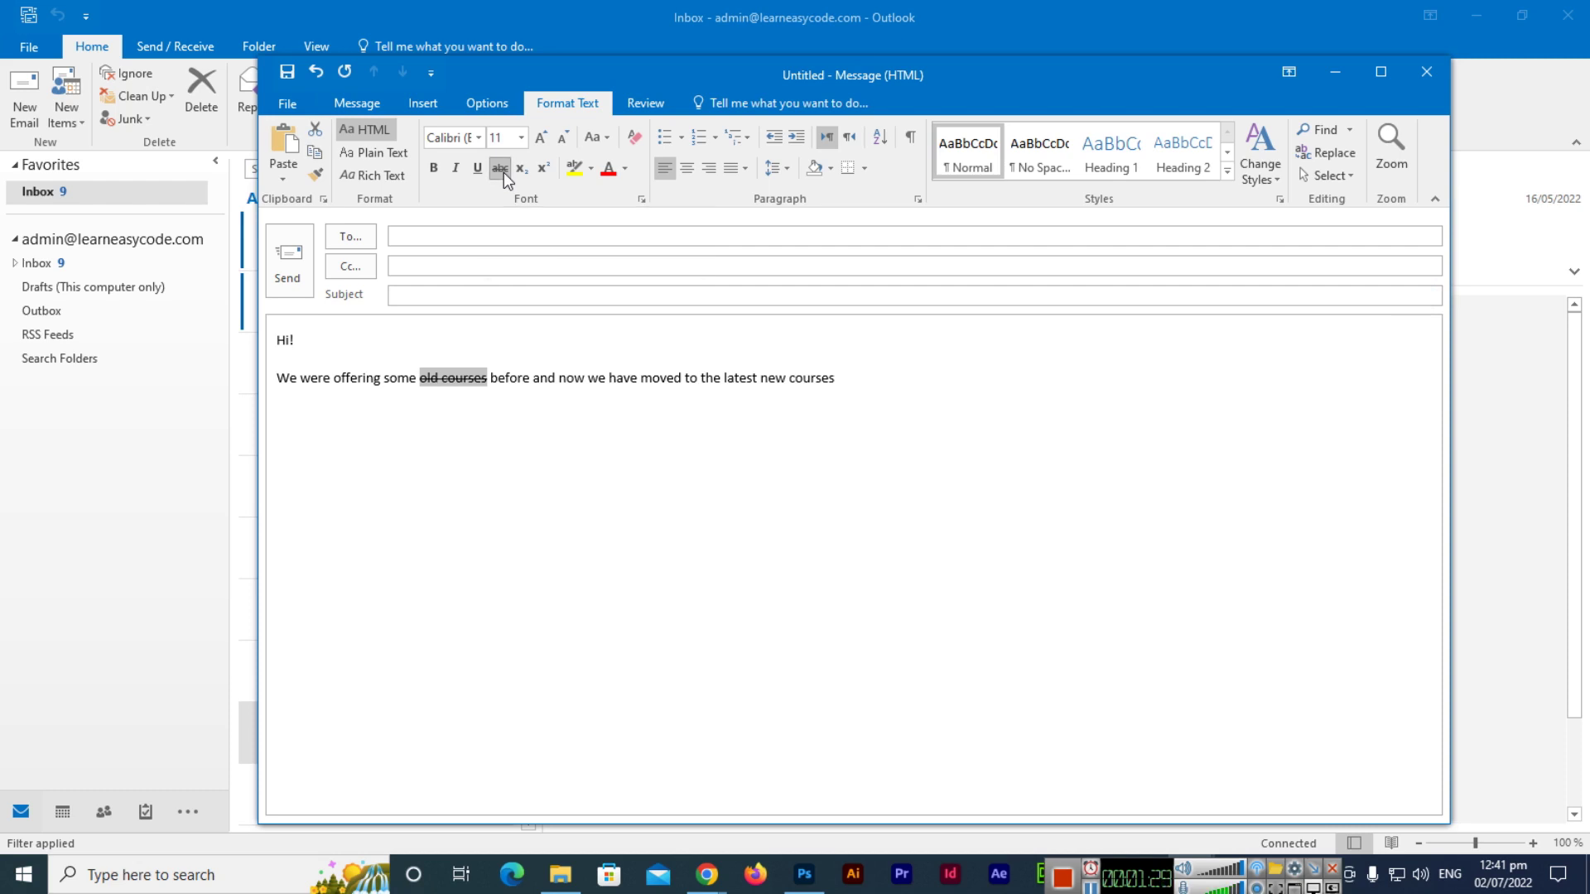
{"action": "left_click", "coordinate": [506, 378]}
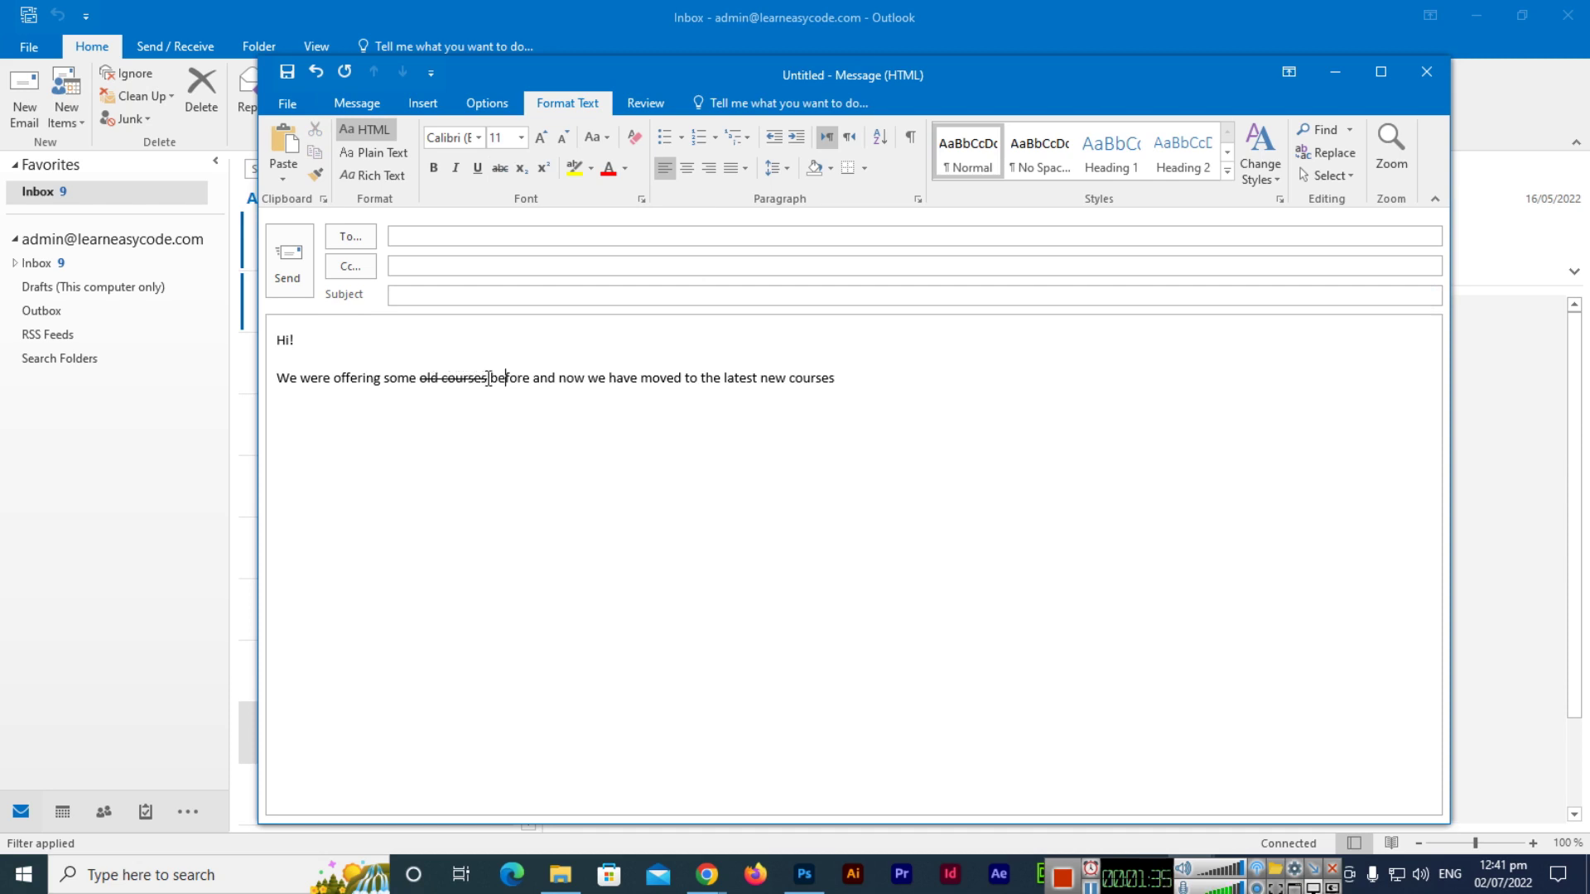
{"action": "left_click_drag", "start_coordinate": [489, 378], "coordinate": [421, 377]}
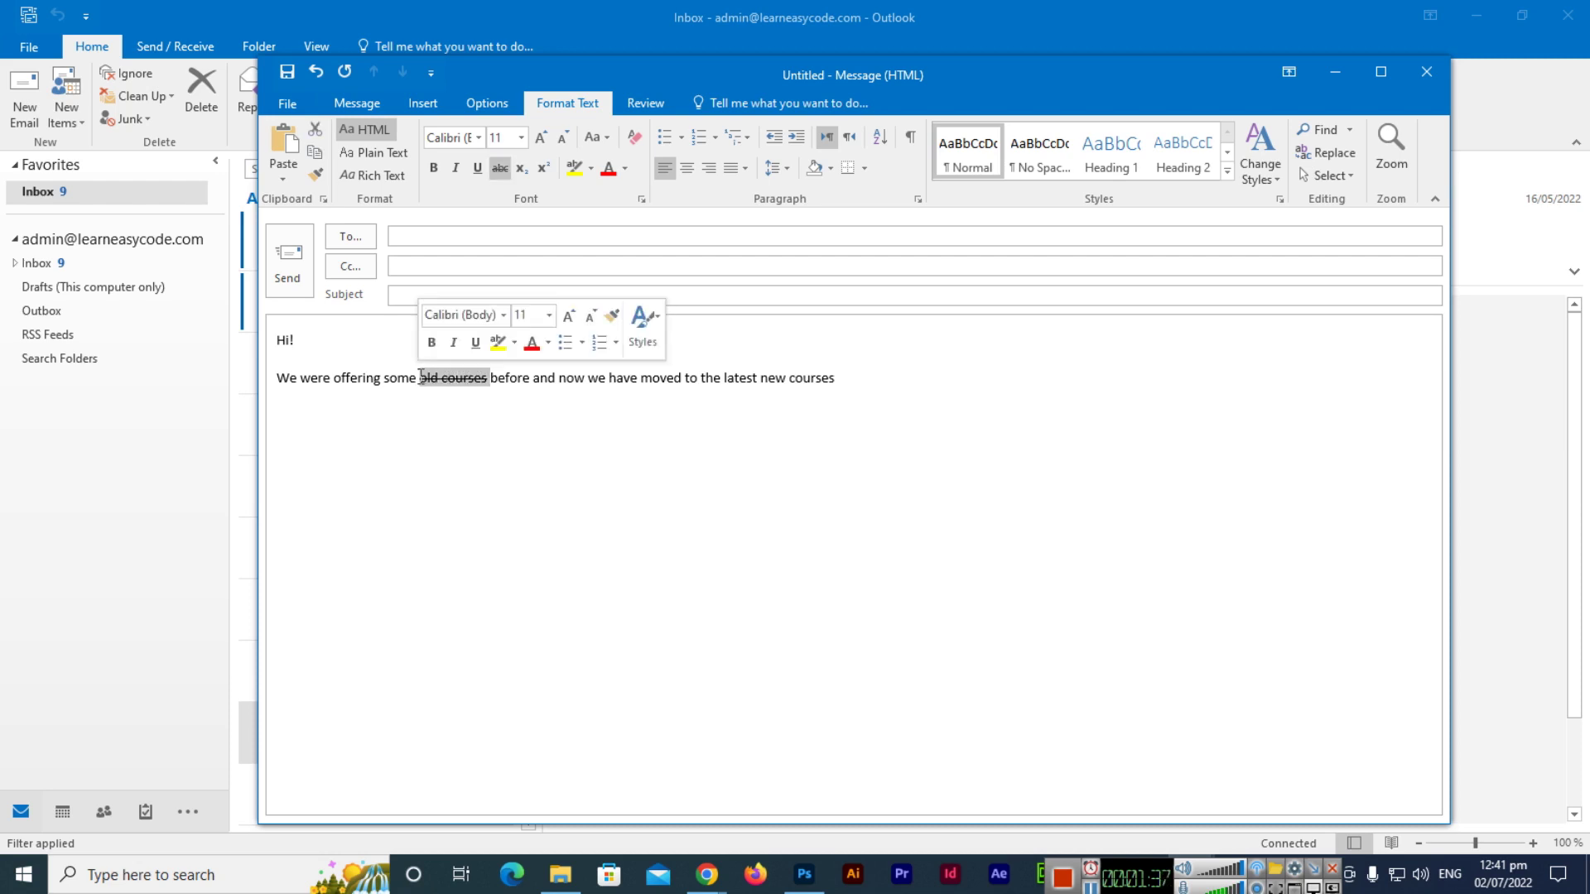
Toggle strikethrough on 'old courses' off, back on, then off again, checking each result.
{"action": "left_click", "coordinate": [500, 167]}
{"action": "left_click", "coordinate": [464, 401]}
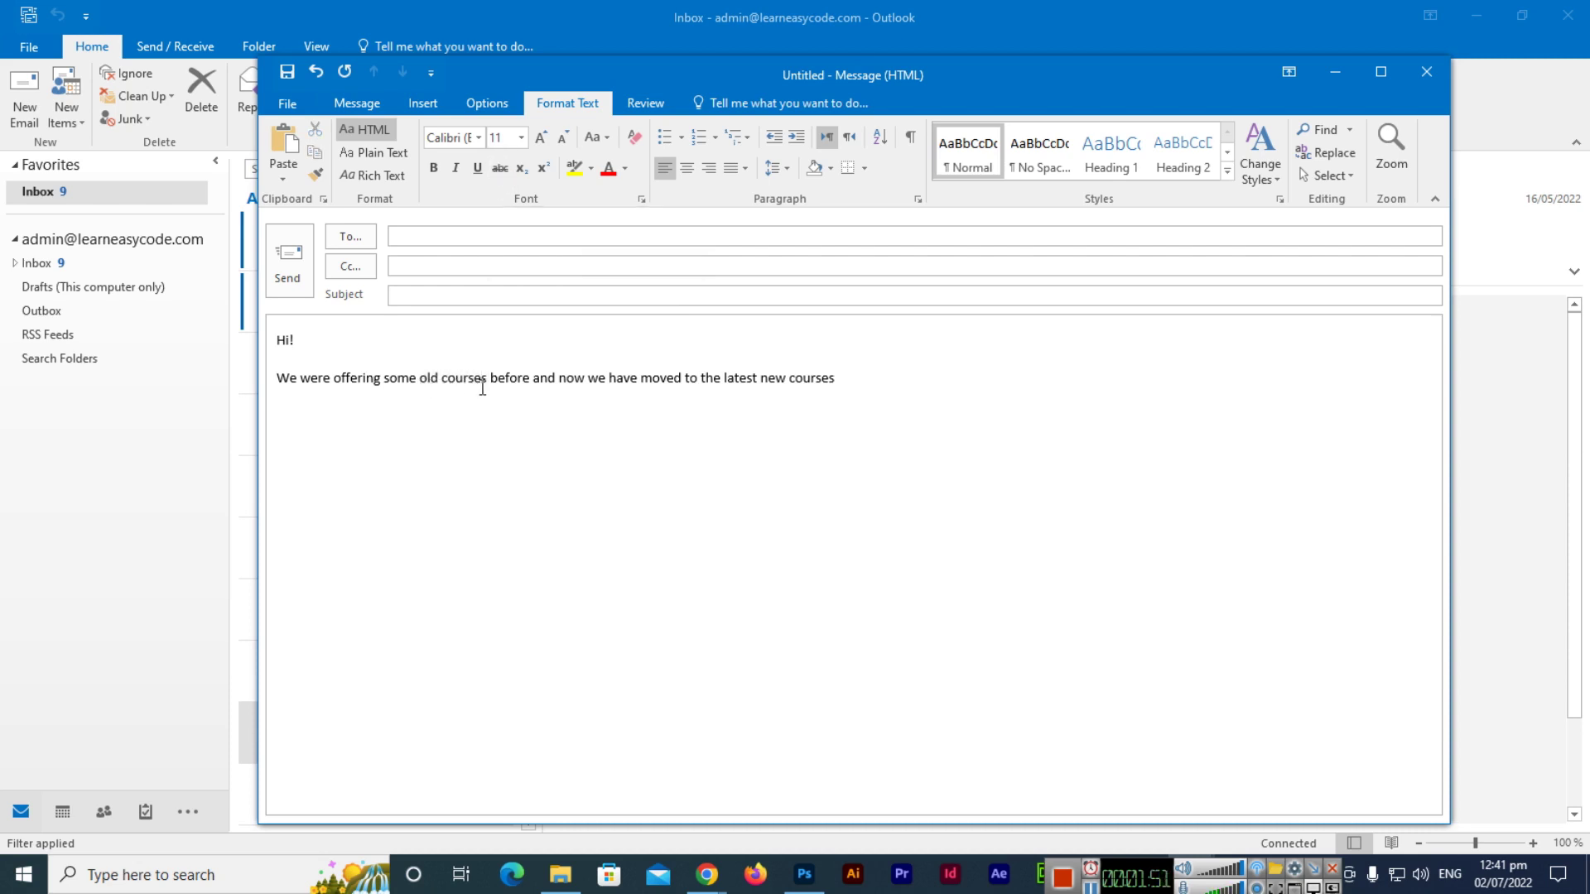
{"action": "left_click_drag", "start_coordinate": [419, 378], "coordinate": [479, 379]}
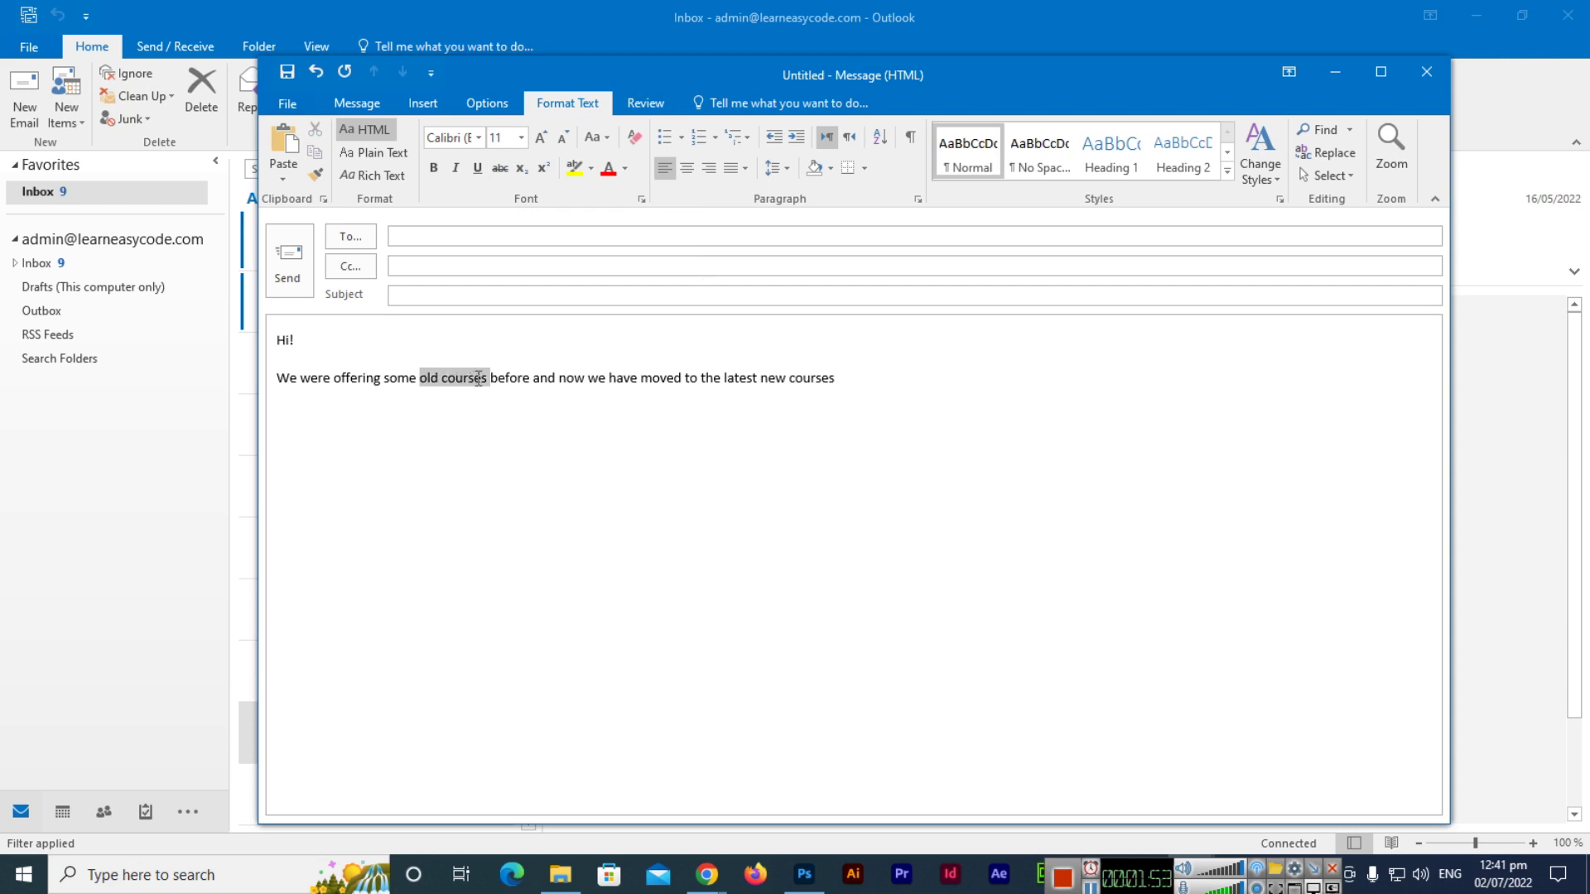
{"action": "left_click", "coordinate": [503, 170]}
{"action": "left_click", "coordinate": [549, 383]}
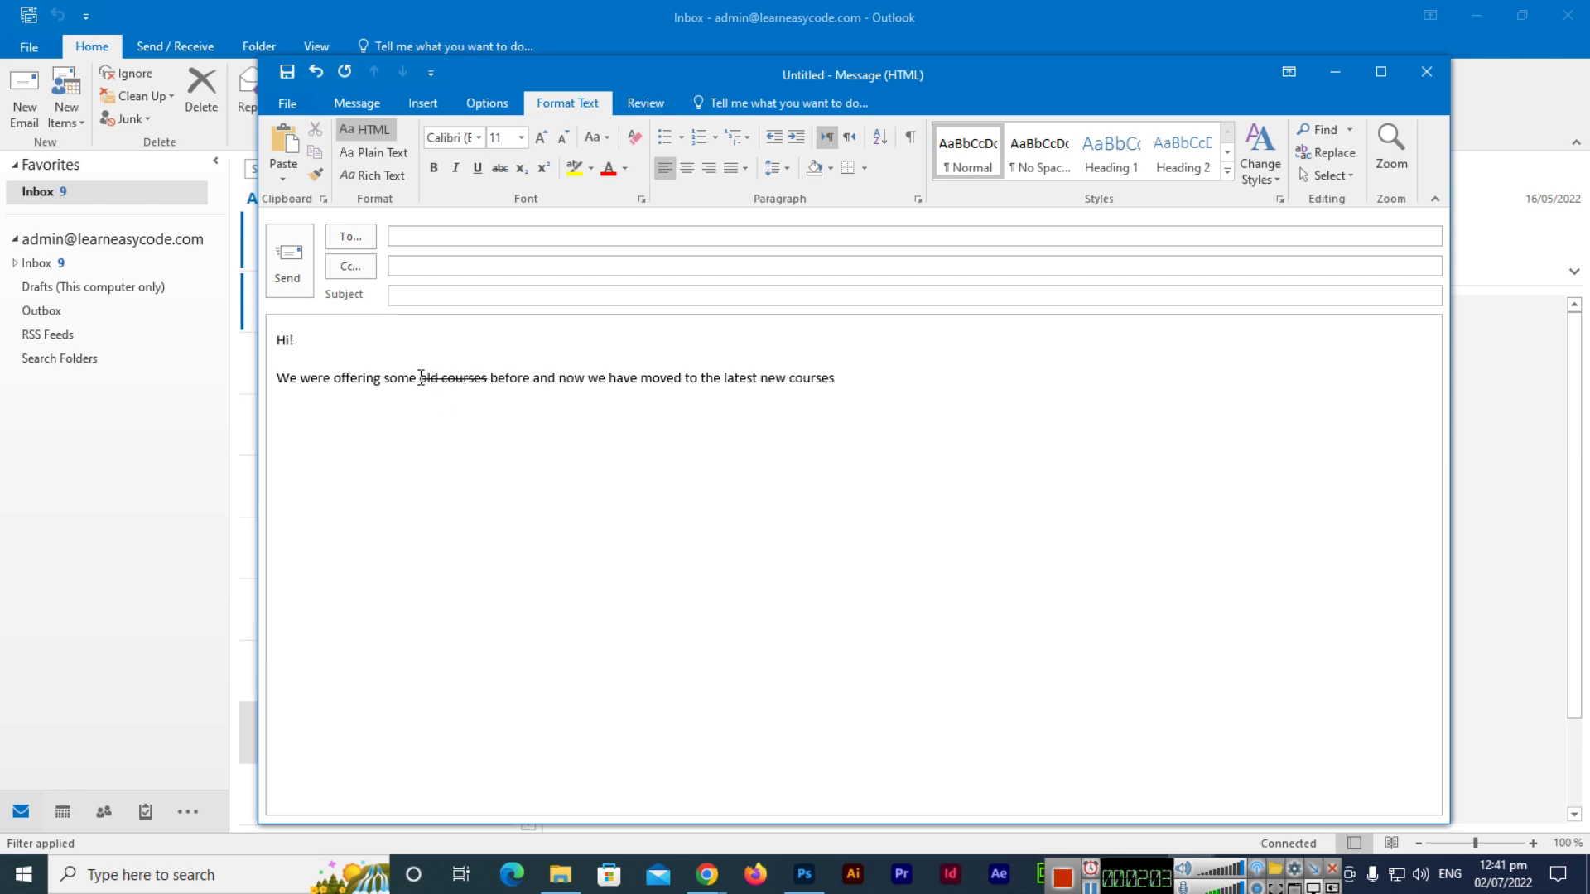
{"action": "left_click_drag", "start_coordinate": [421, 378], "coordinate": [490, 379]}
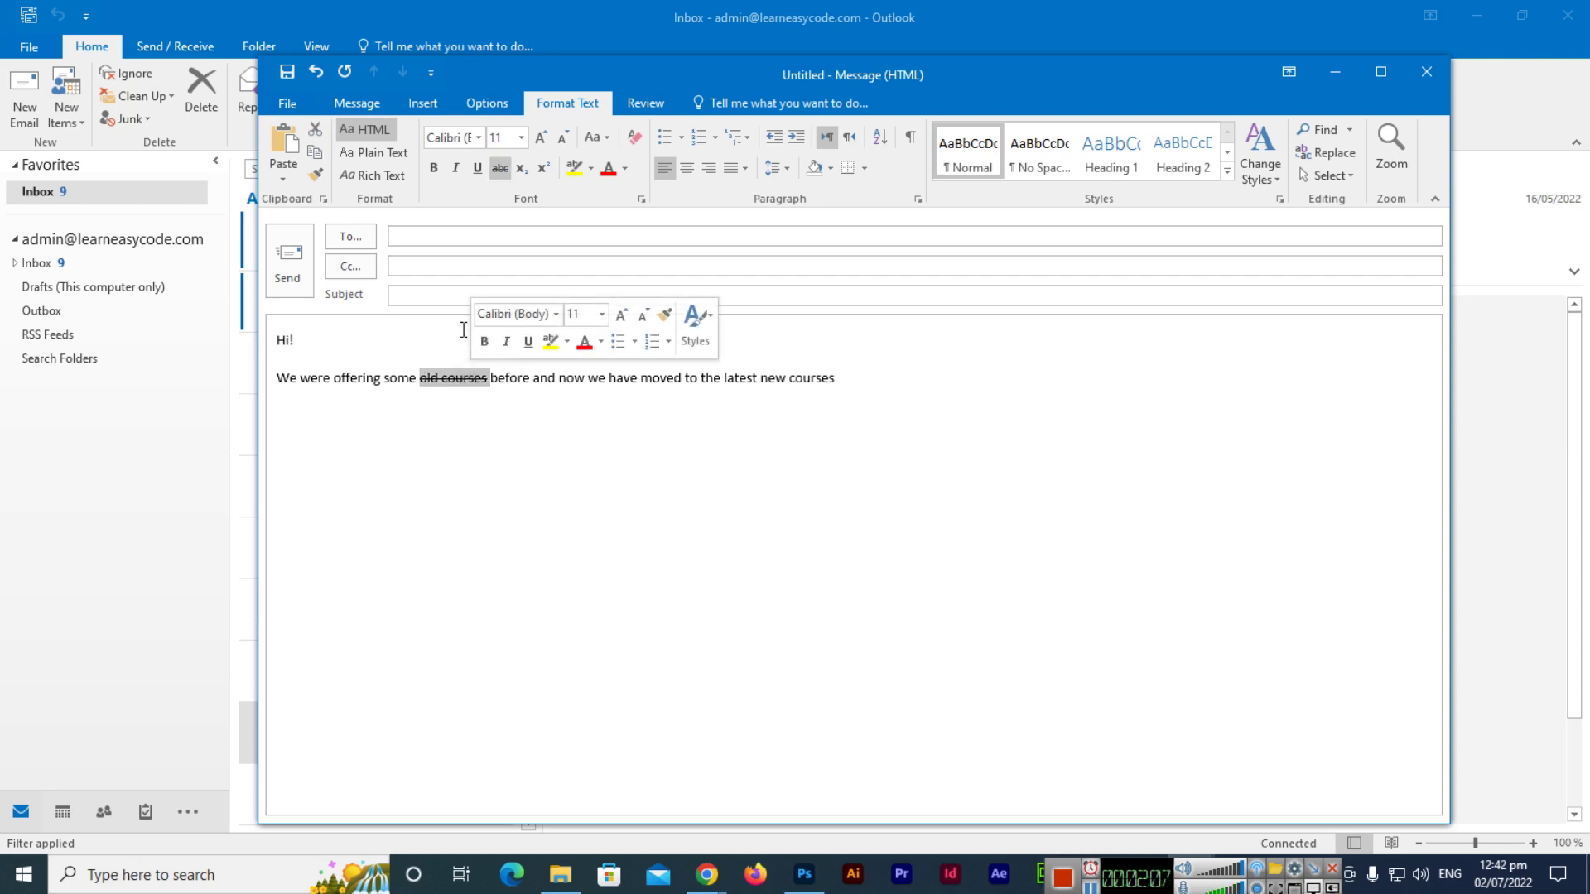
{"action": "left_click", "coordinate": [500, 169]}
{"action": "left_click", "coordinate": [421, 378]}
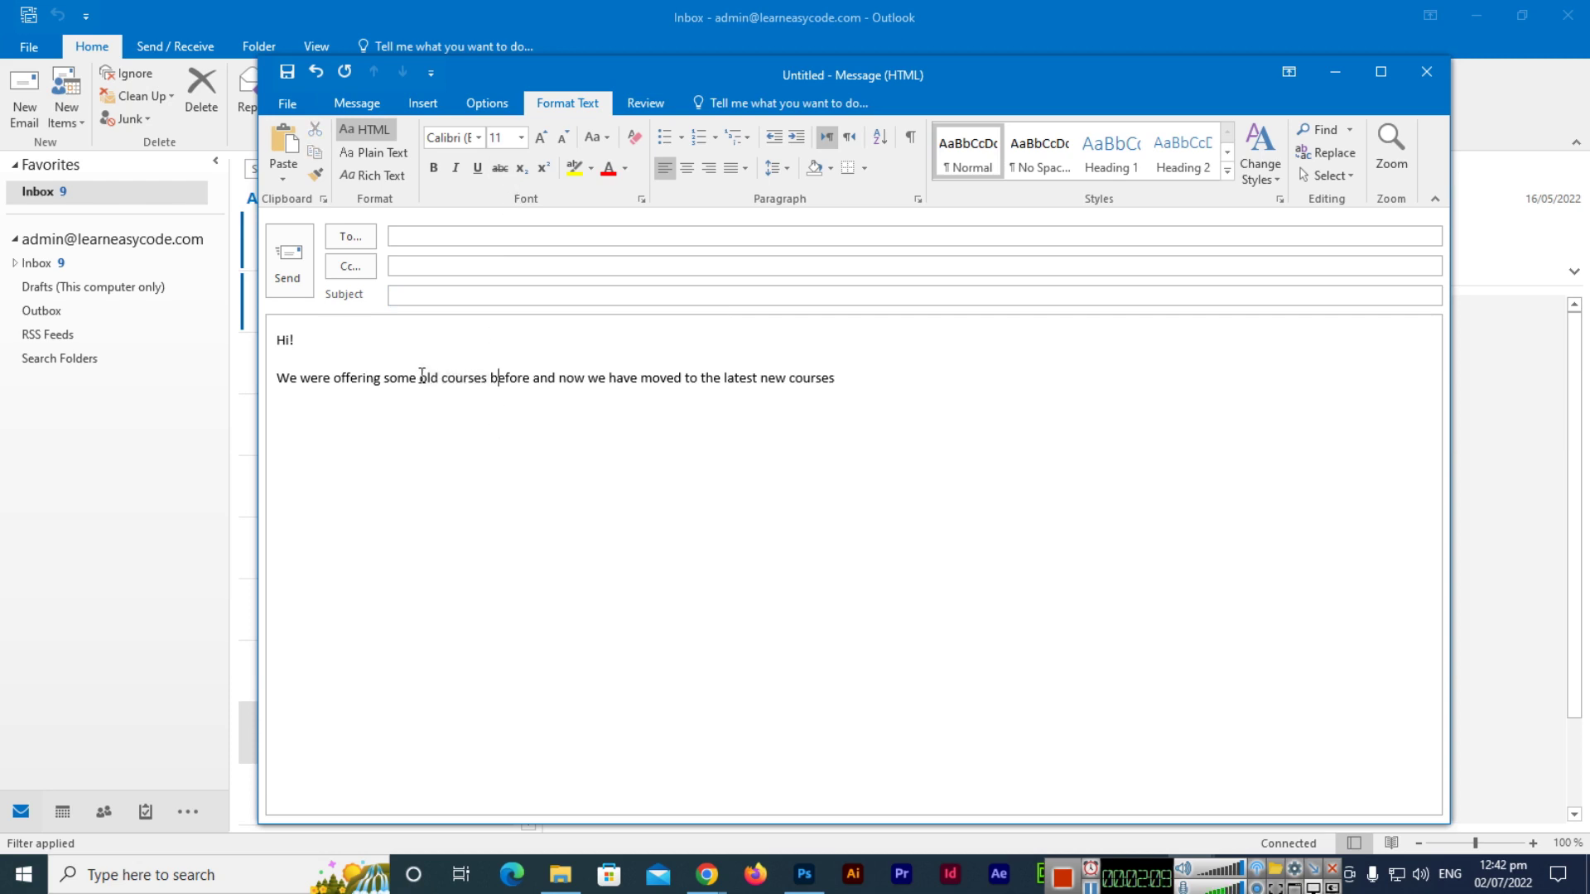
{"action": "left_click_drag", "start_coordinate": [421, 377], "coordinate": [489, 380]}
Apply double strikethrough to 'old courses' through the Font dialog.
{"action": "right_click", "coordinate": [465, 378]}
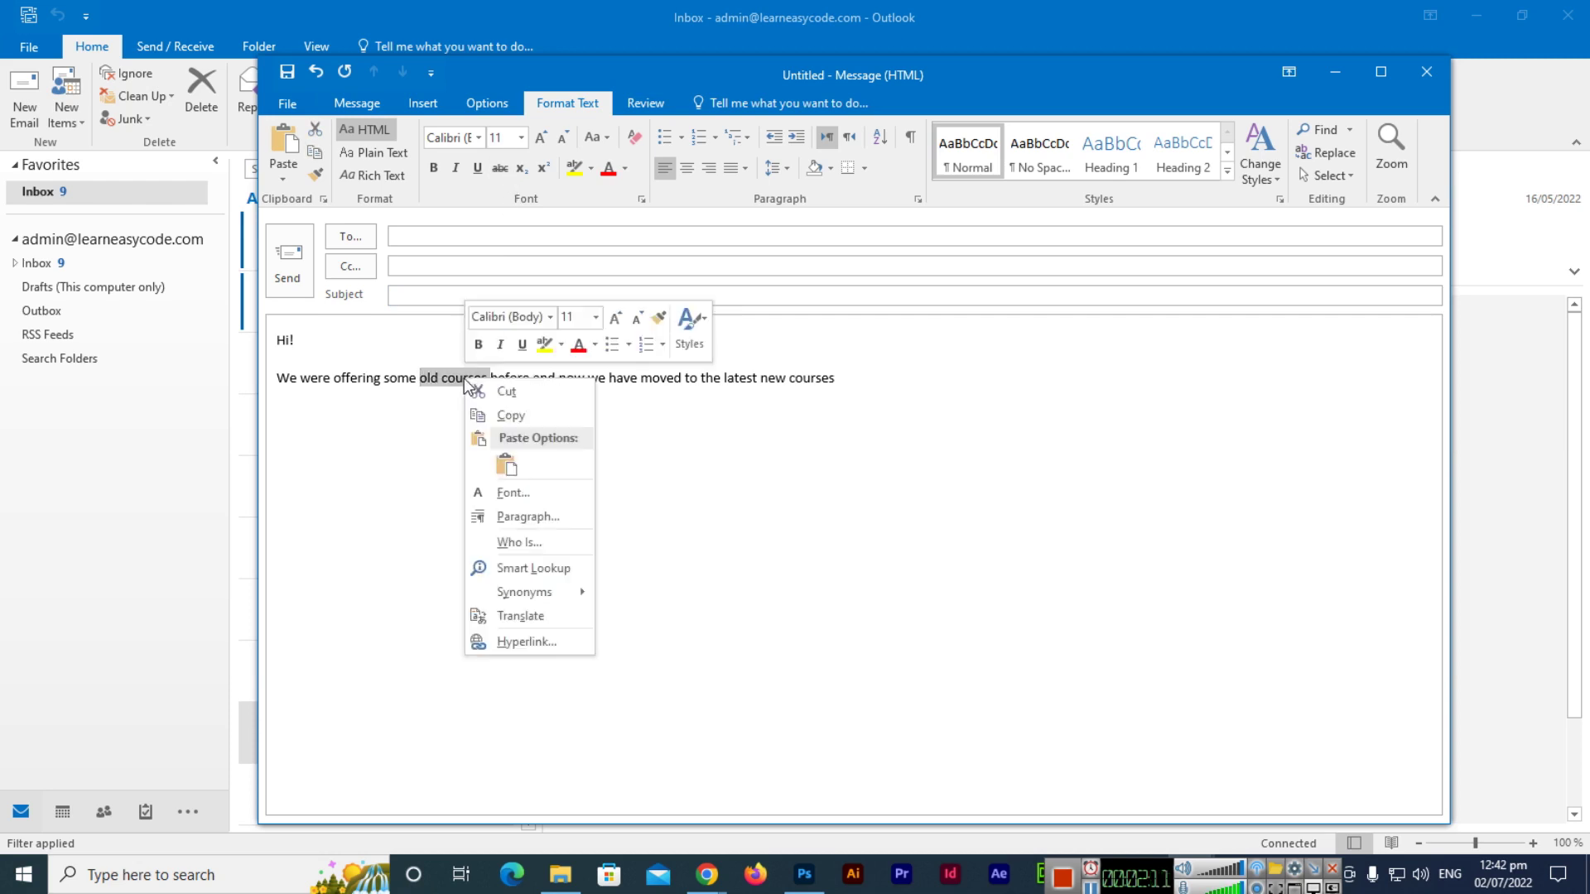
{"action": "left_click", "coordinate": [535, 492]}
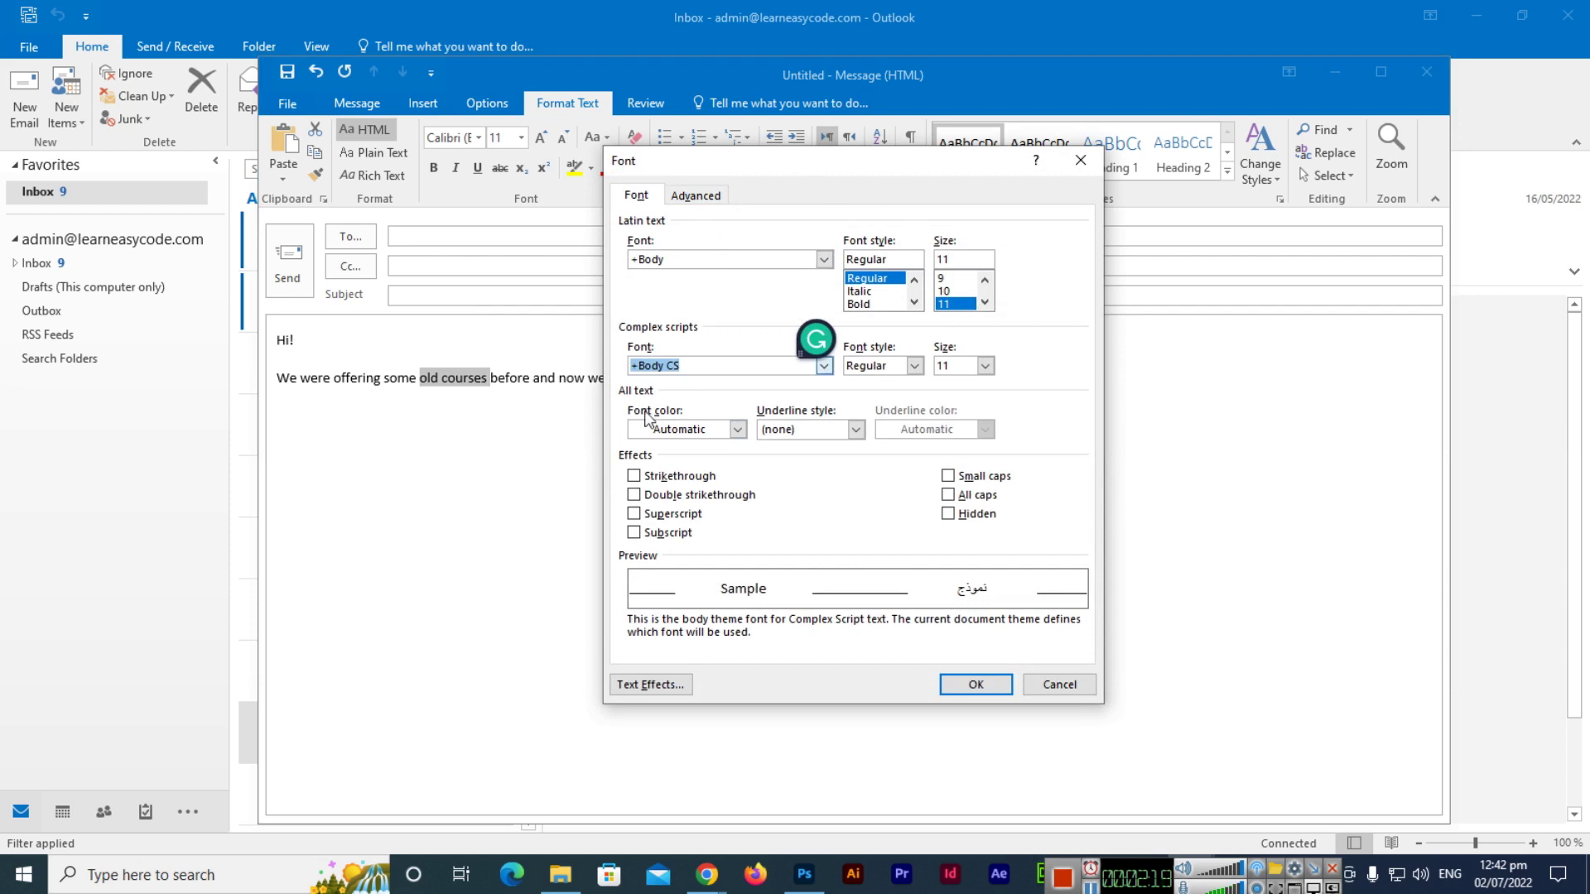
{"action": "left_click", "coordinate": [634, 496]}
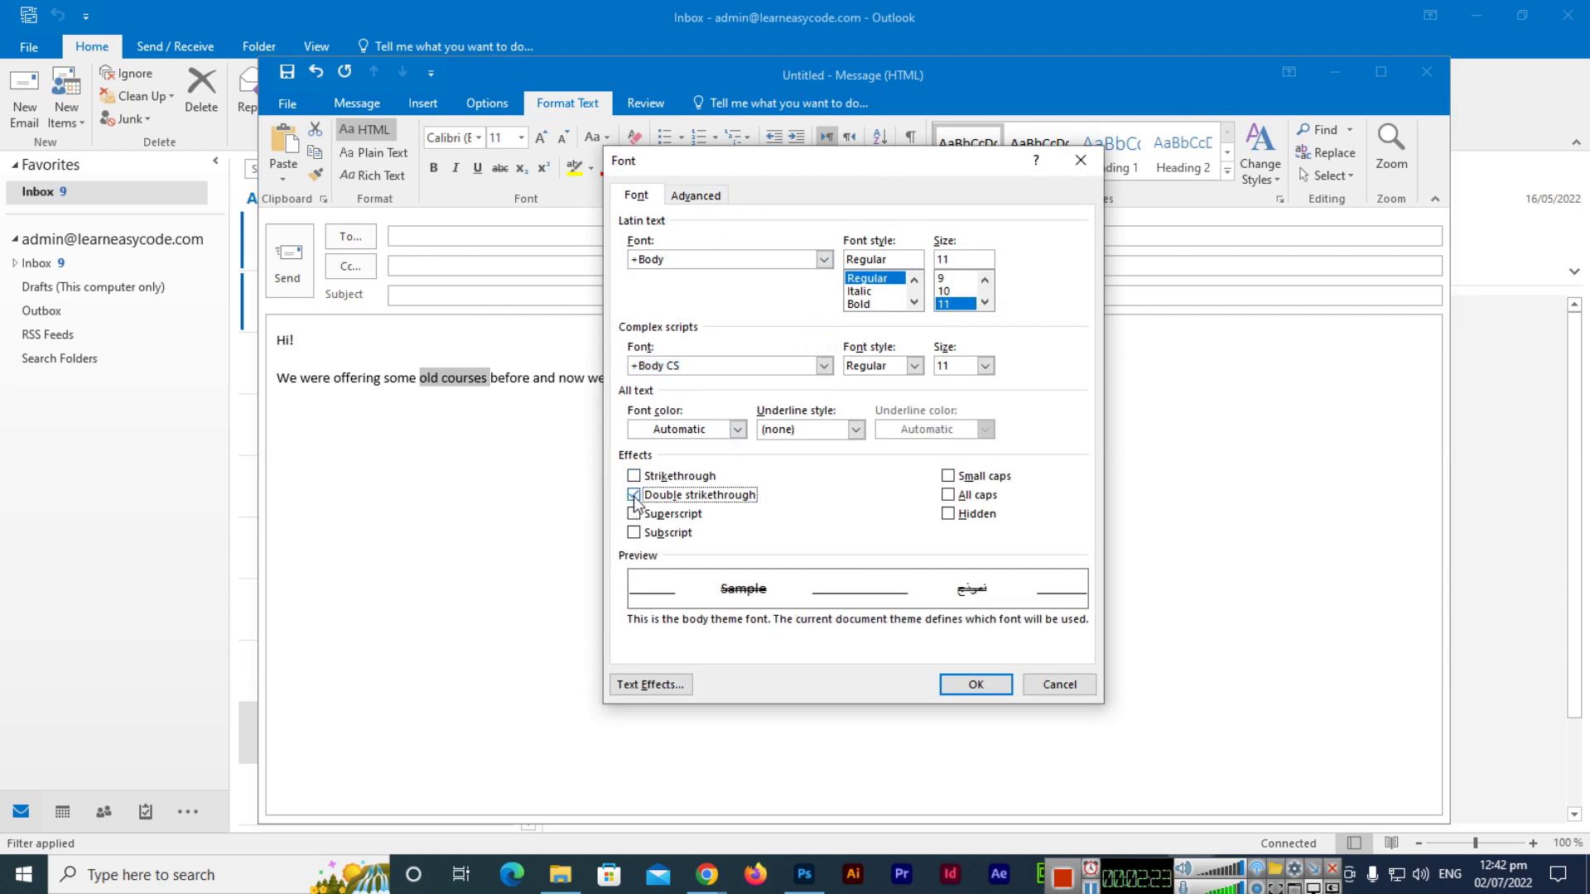
{"action": "left_click", "coordinate": [986, 686]}
{"action": "left_click", "coordinate": [528, 378]}
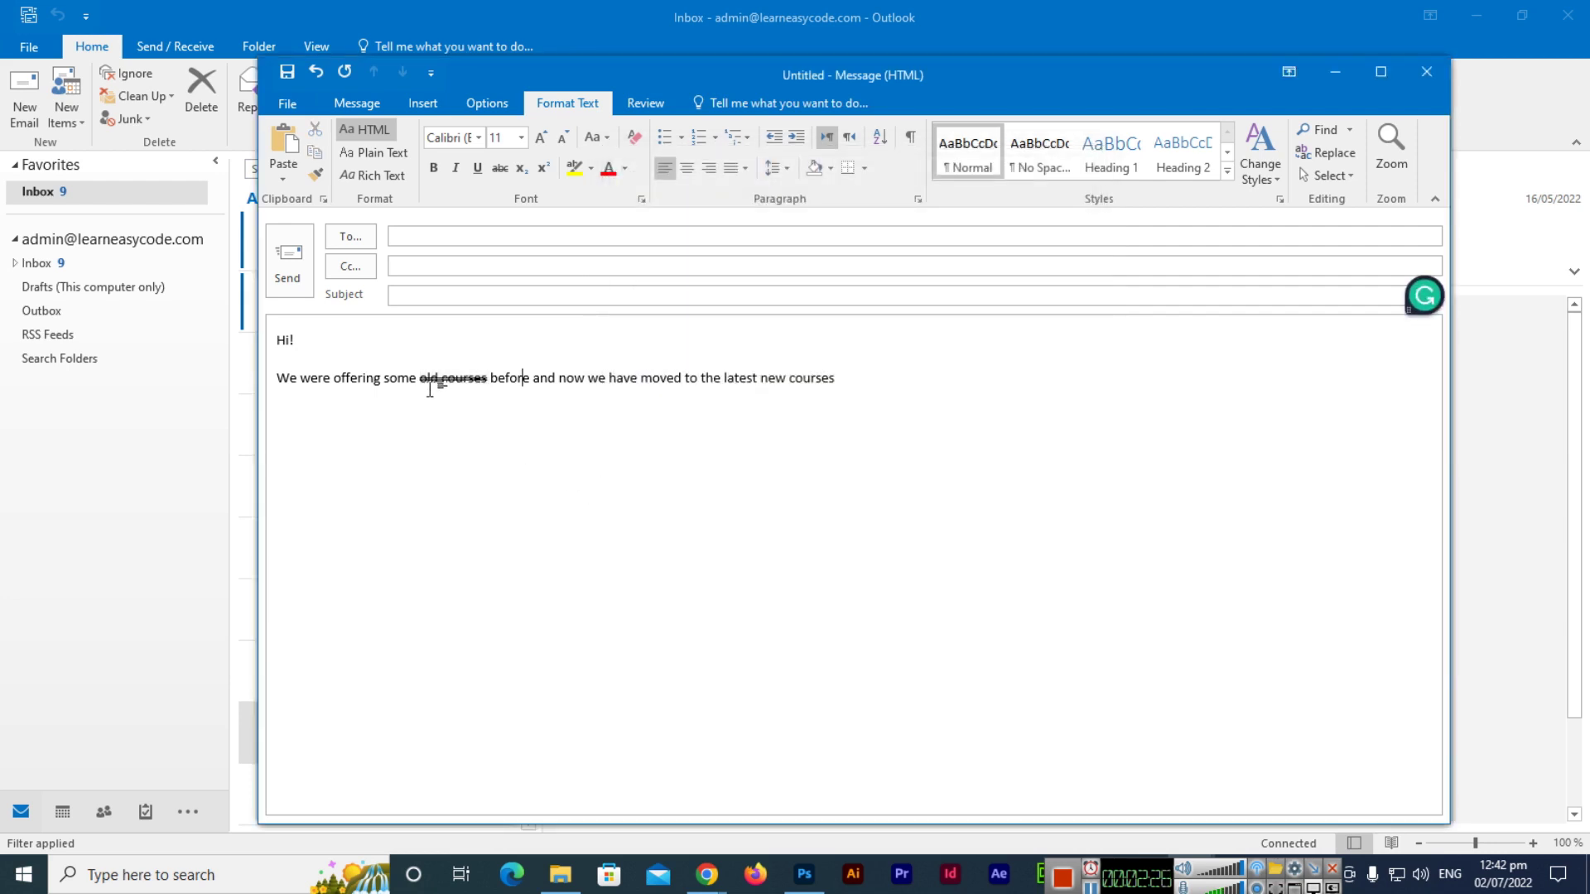
{"action": "left_click", "coordinate": [486, 378]}
Clear Double strikethrough in the Font dialog so 'old courses' shows as plain text.
{"action": "left_click_drag", "start_coordinate": [482, 379], "coordinate": [420, 379]}
{"action": "left_click", "coordinate": [489, 379]}
{"action": "right_click", "coordinate": [444, 381]}
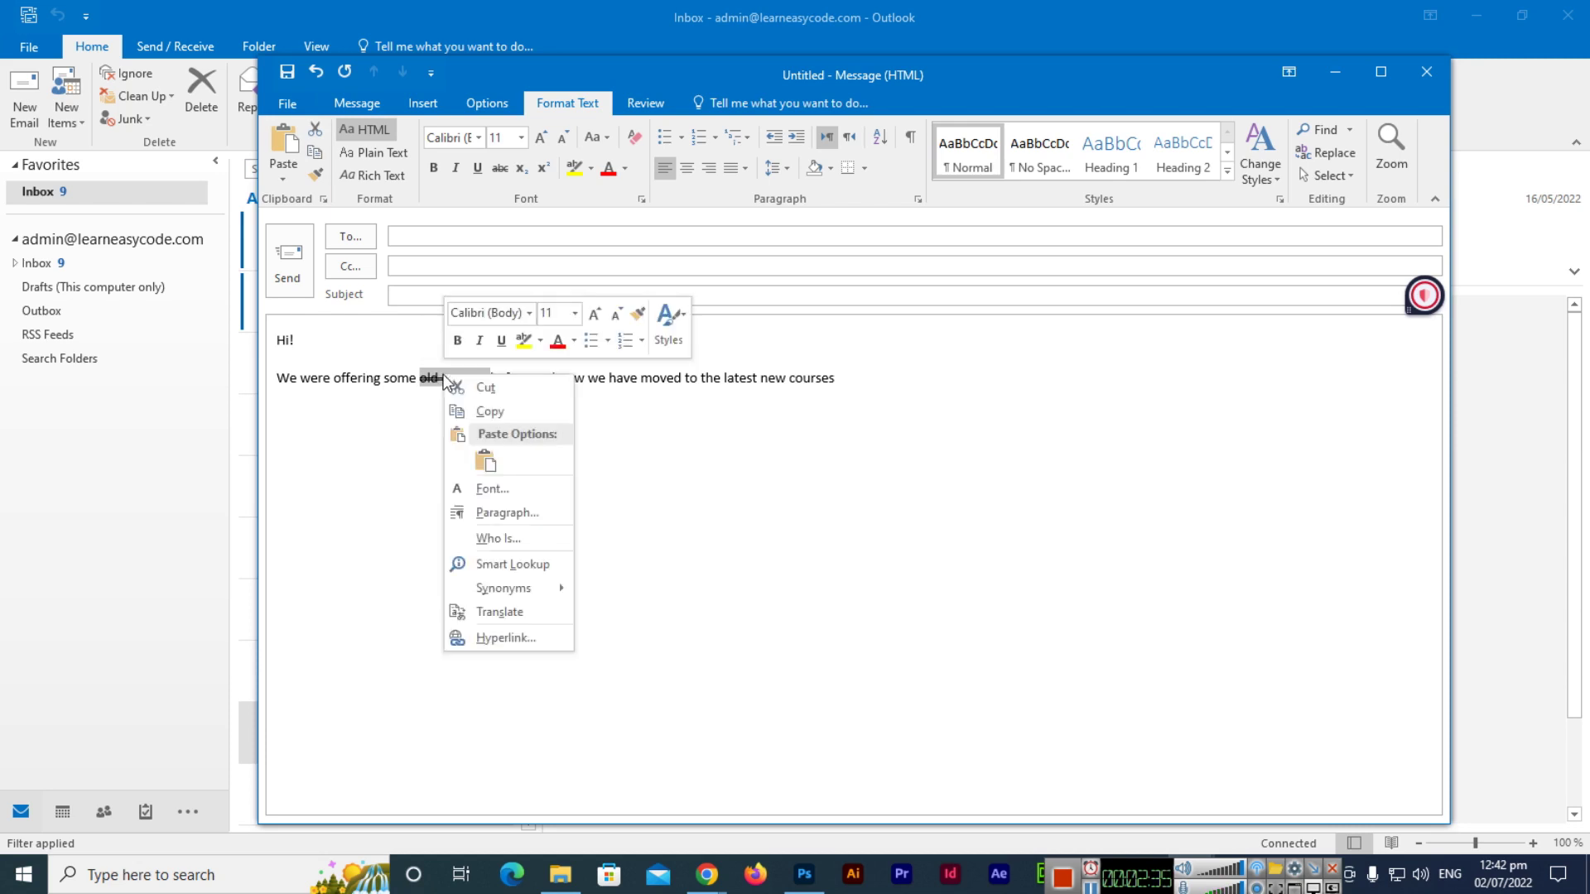
{"action": "left_click", "coordinate": [492, 488]}
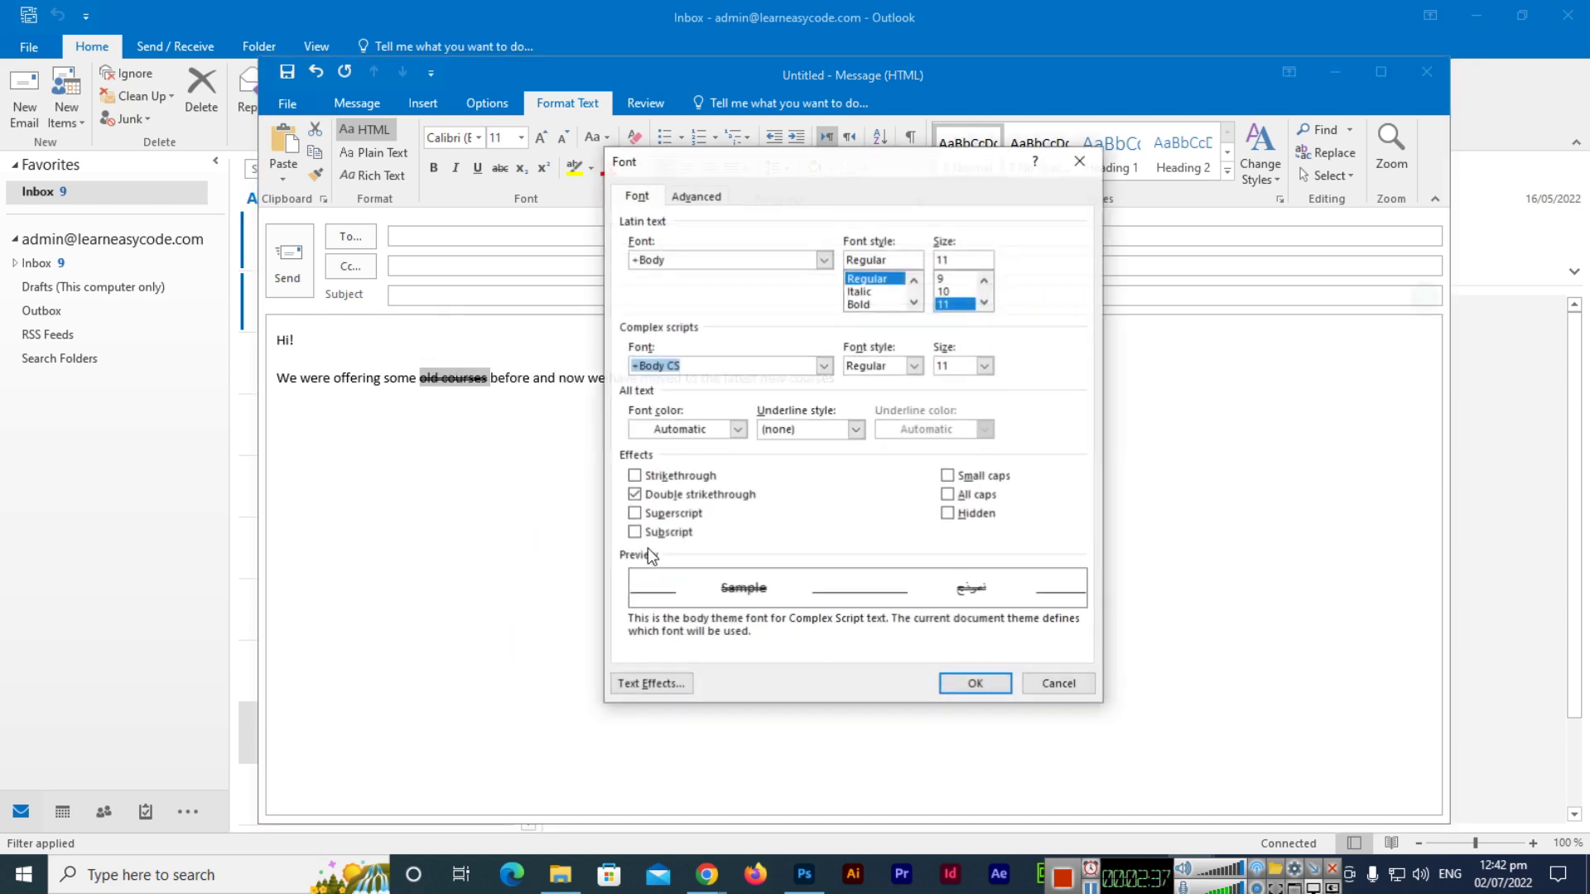
{"action": "left_click", "coordinate": [634, 495]}
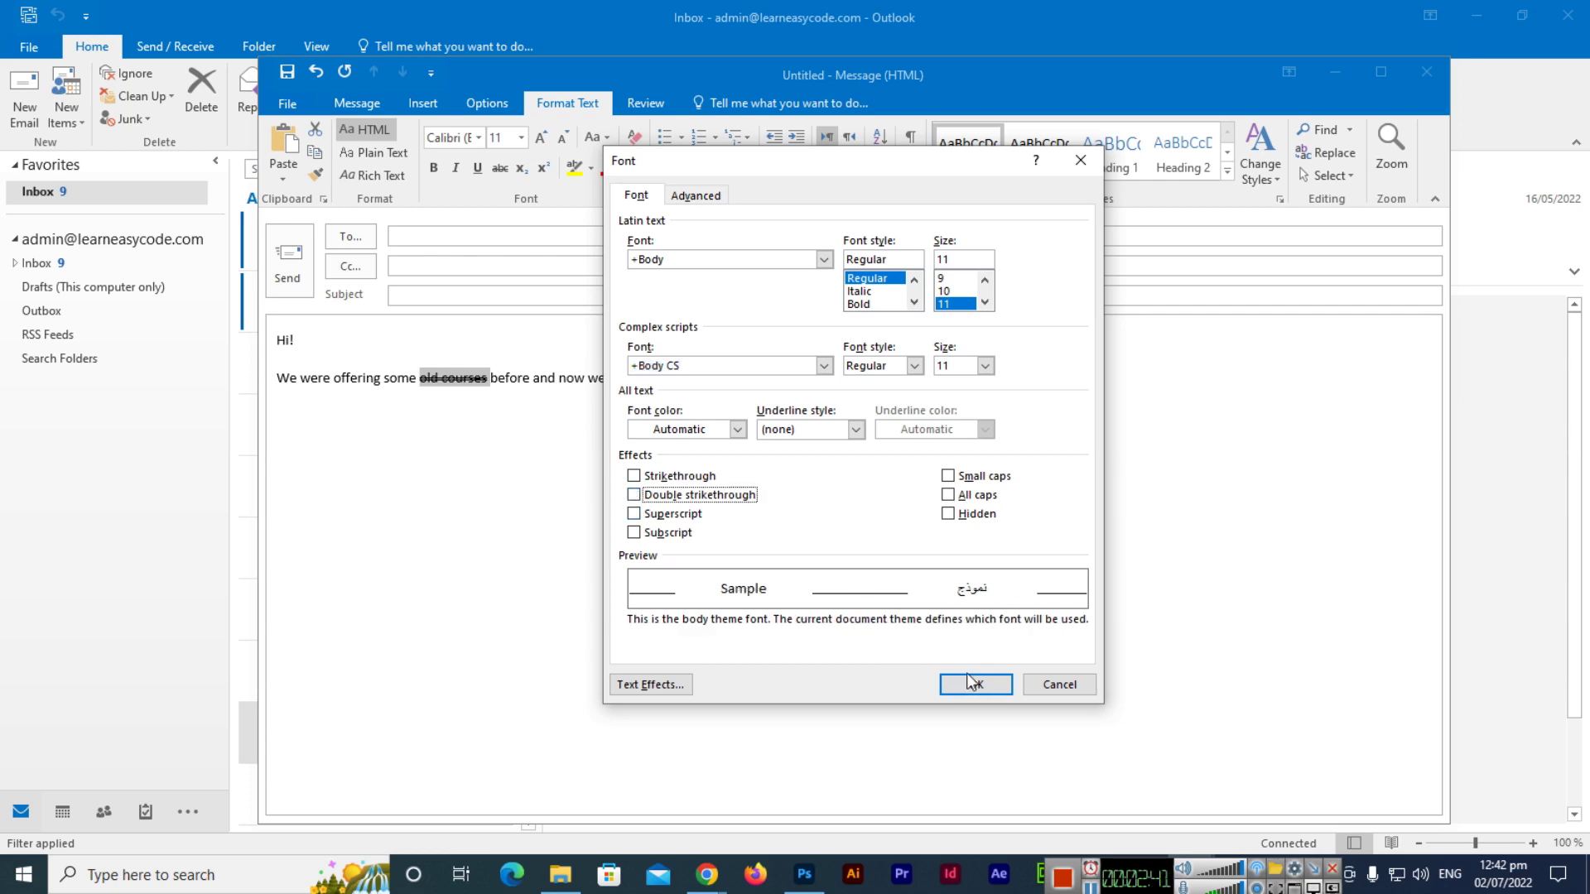
{"action": "left_click", "coordinate": [976, 684]}
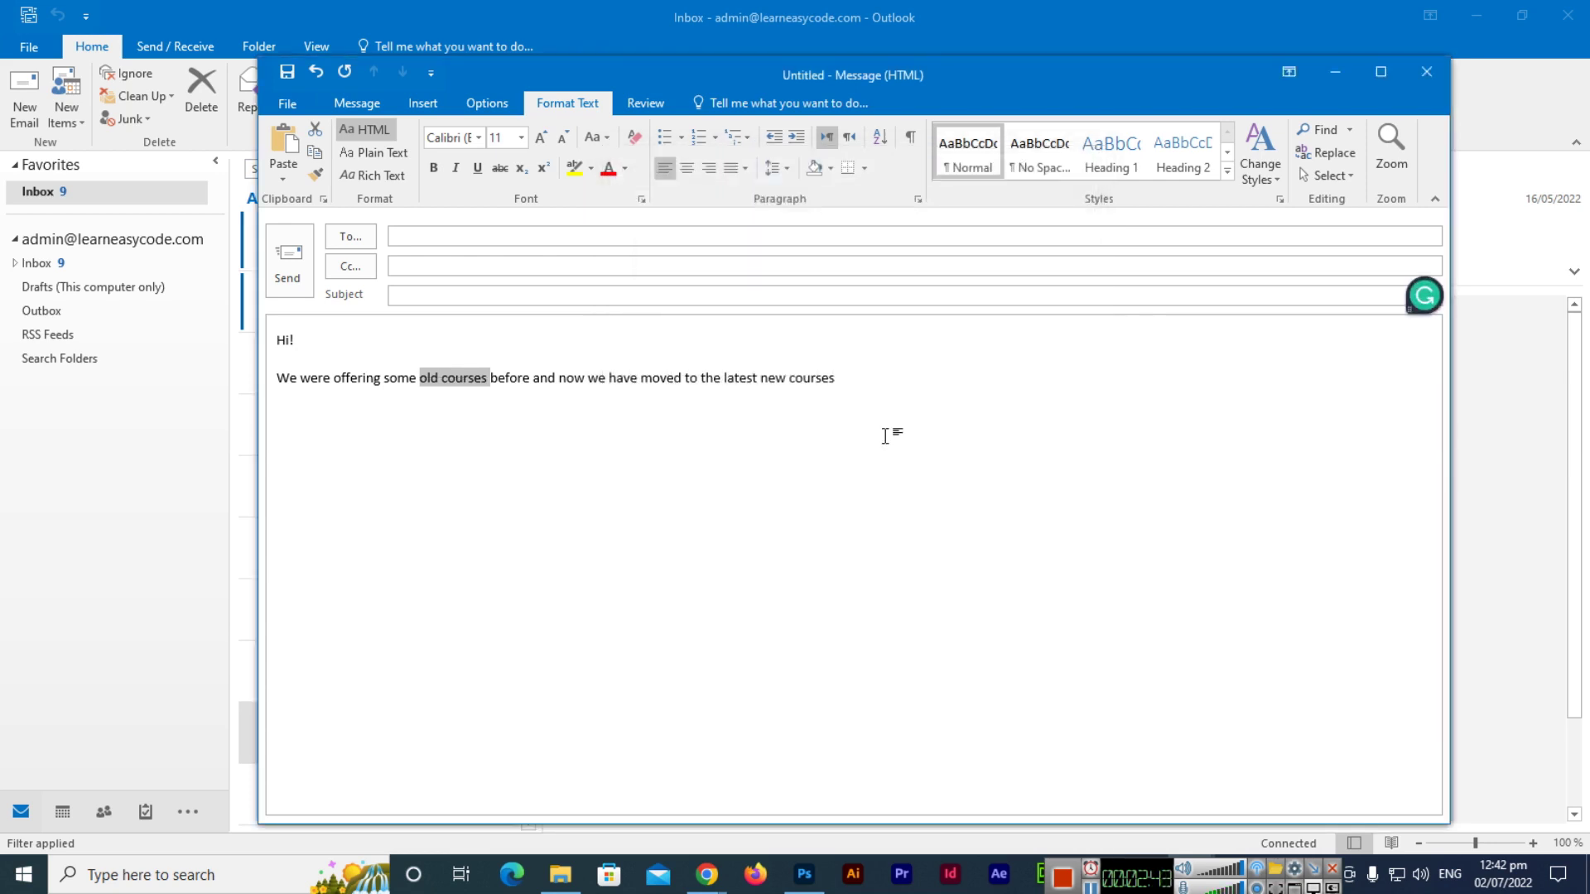
{"action": "left_click", "coordinate": [856, 373]}
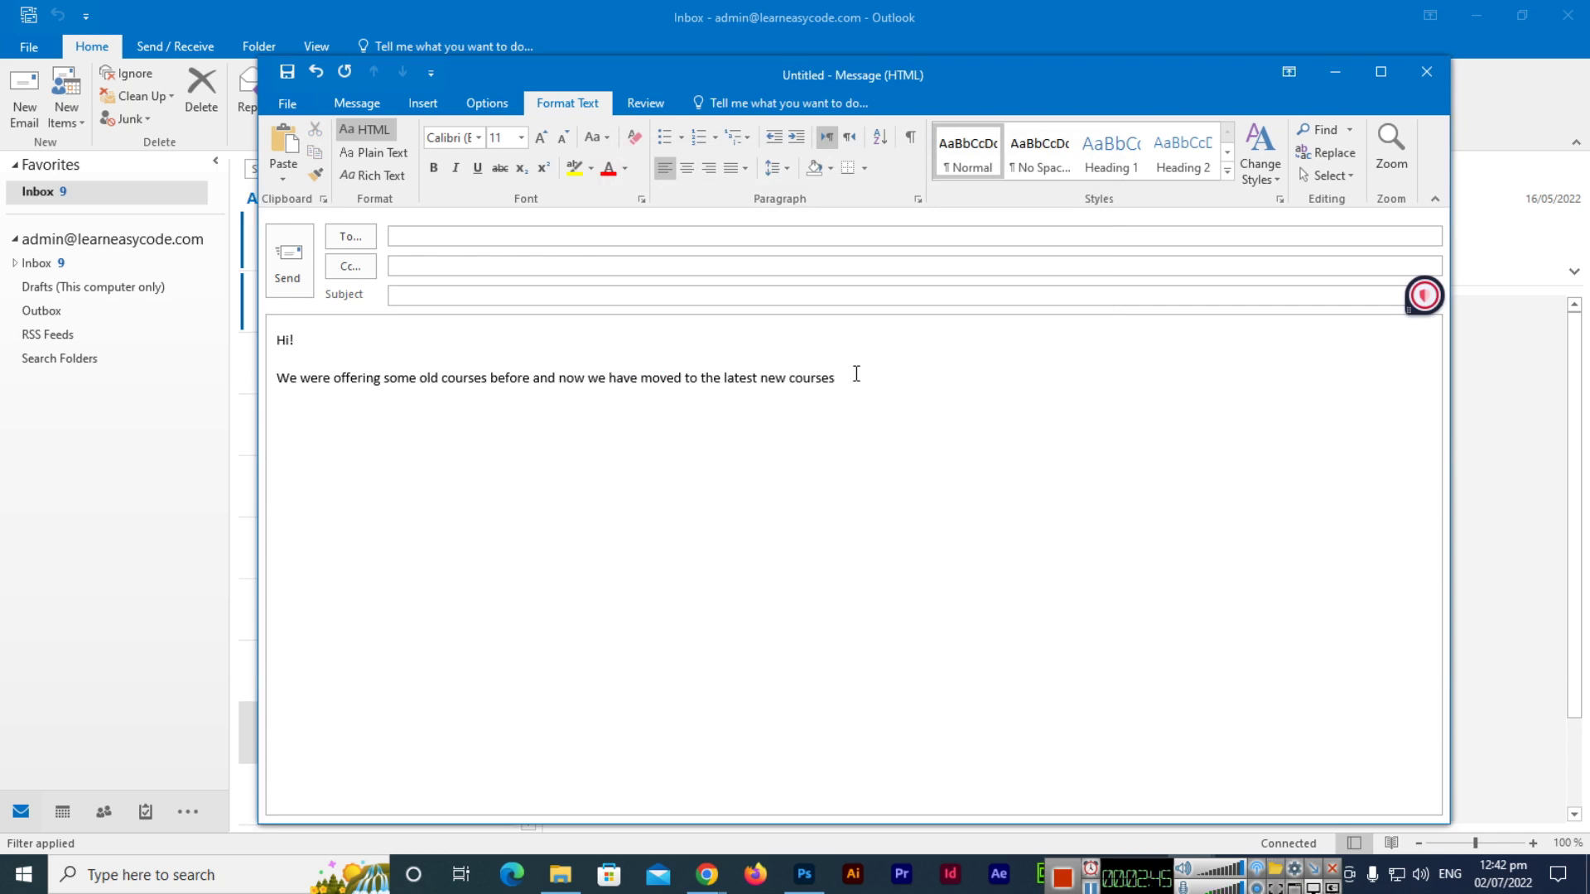